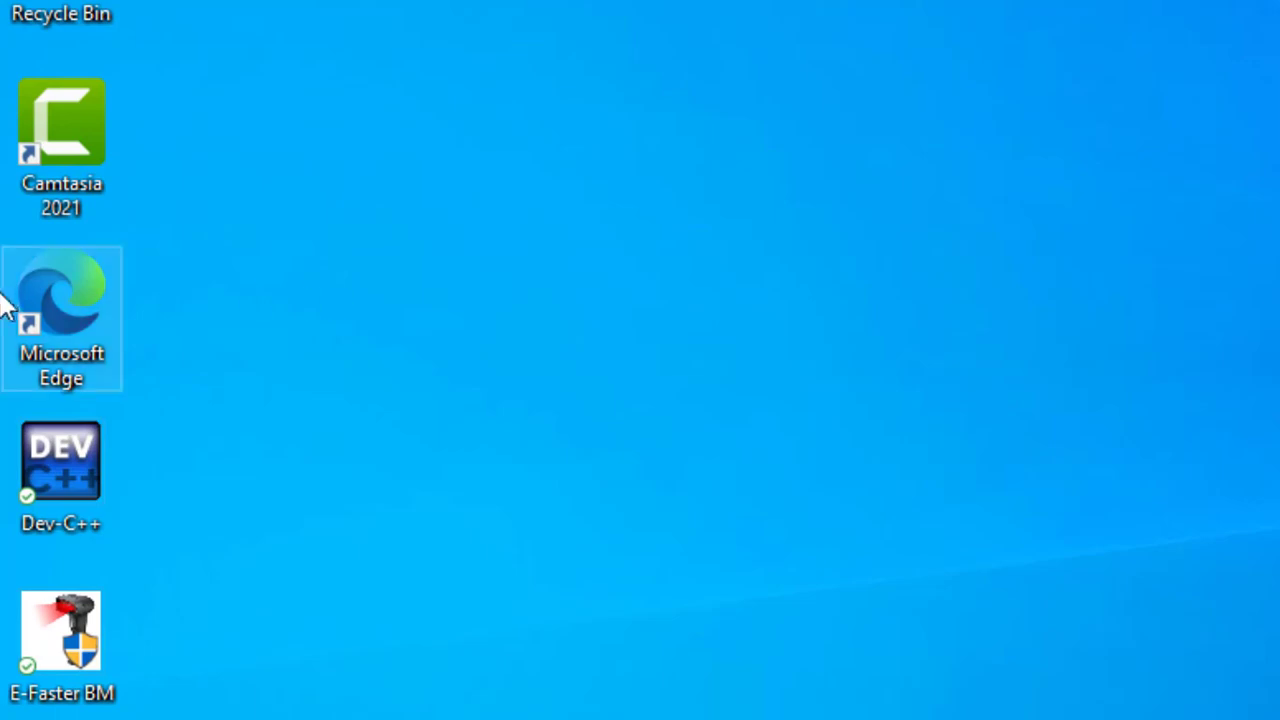
Launch Microsoft Edge and load the Google home page from a google.com search, keeping only the Google page open.
double_click(54, 306)
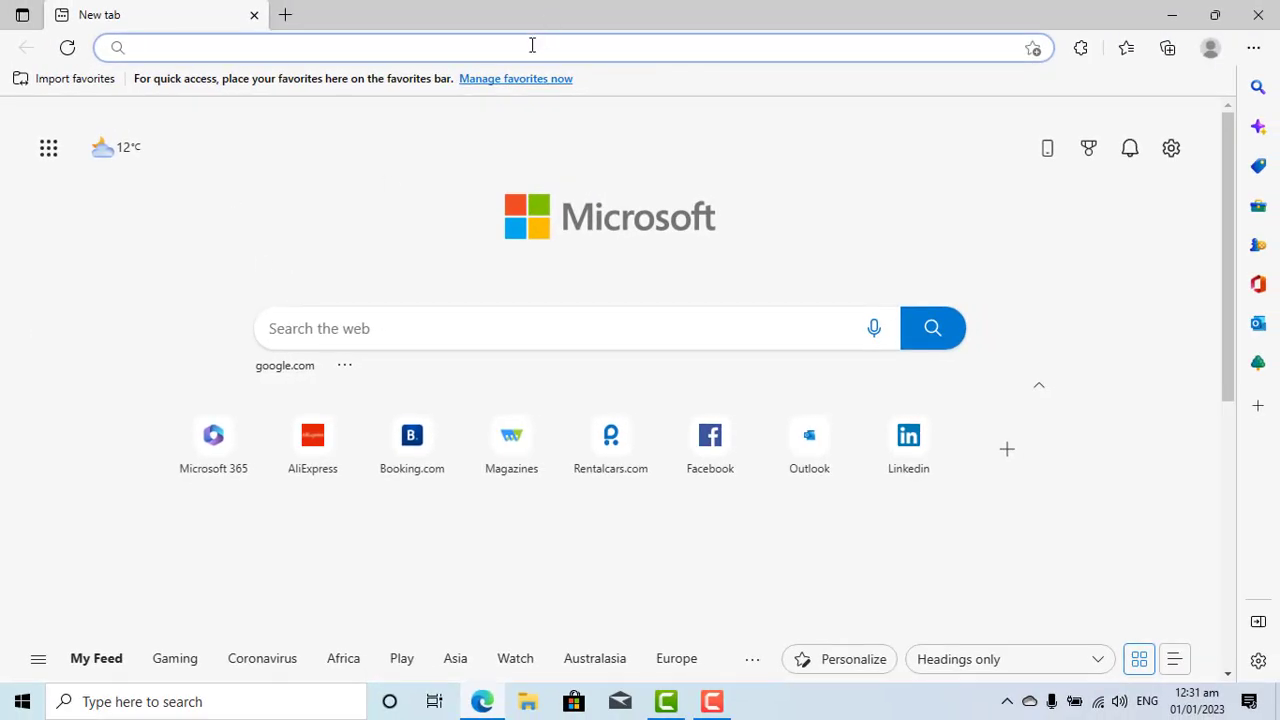
text(goo)
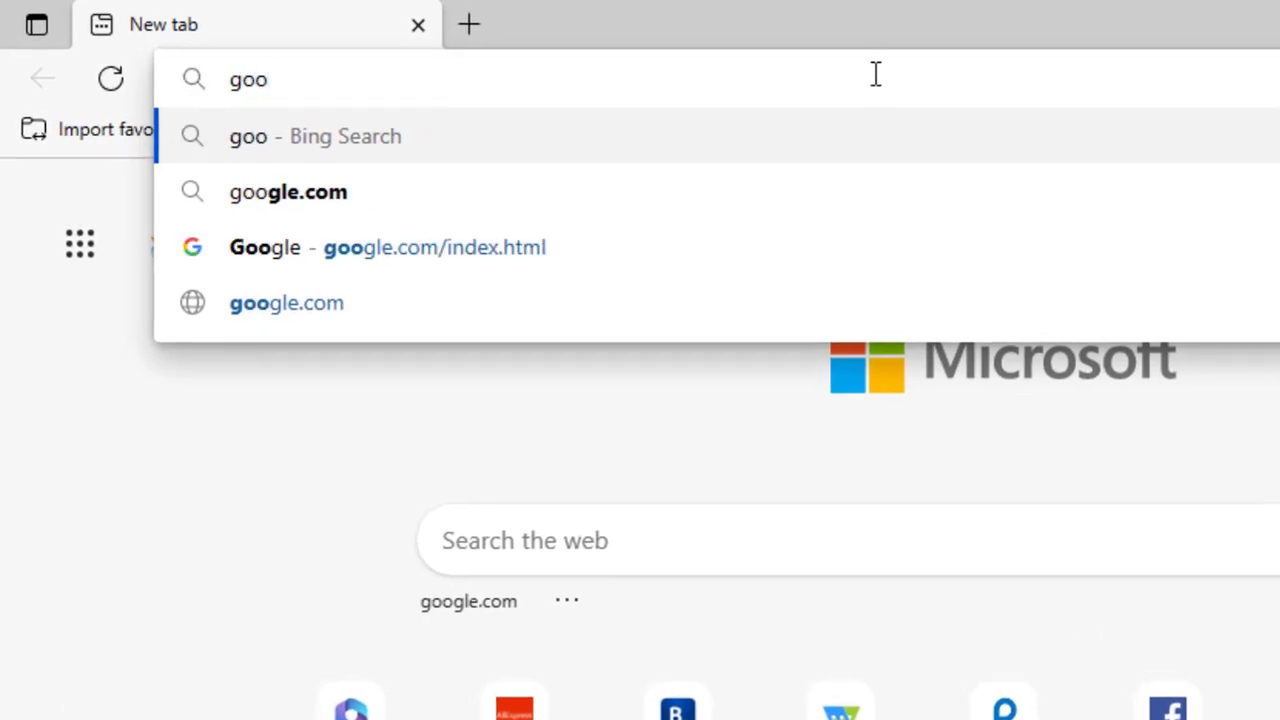
key(Down)
key(Down)
key(Up)
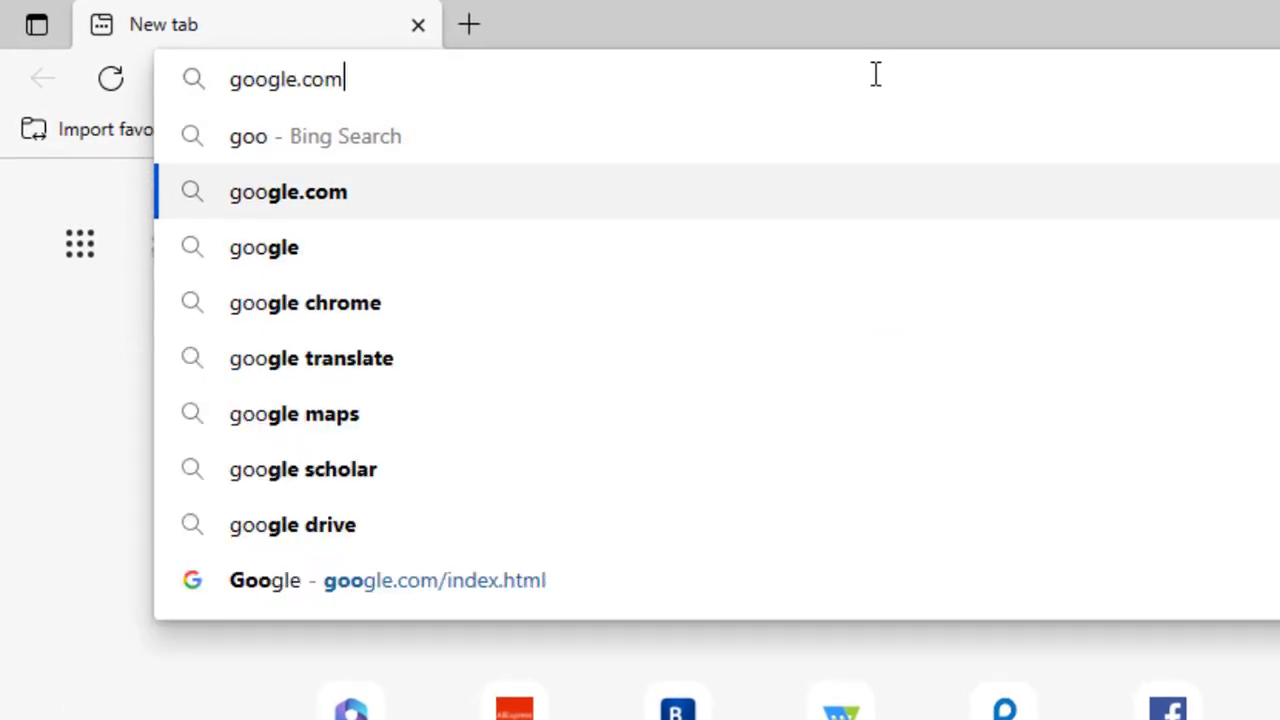
key(Return)
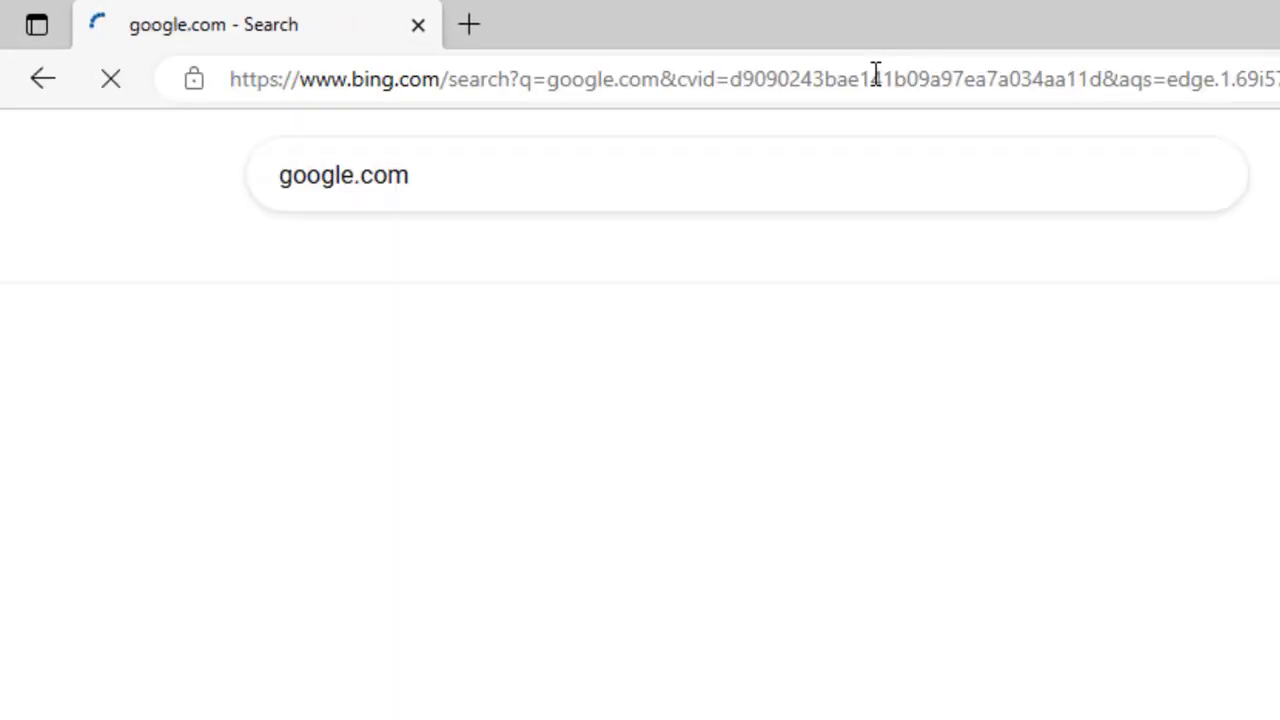
click(337, 546)
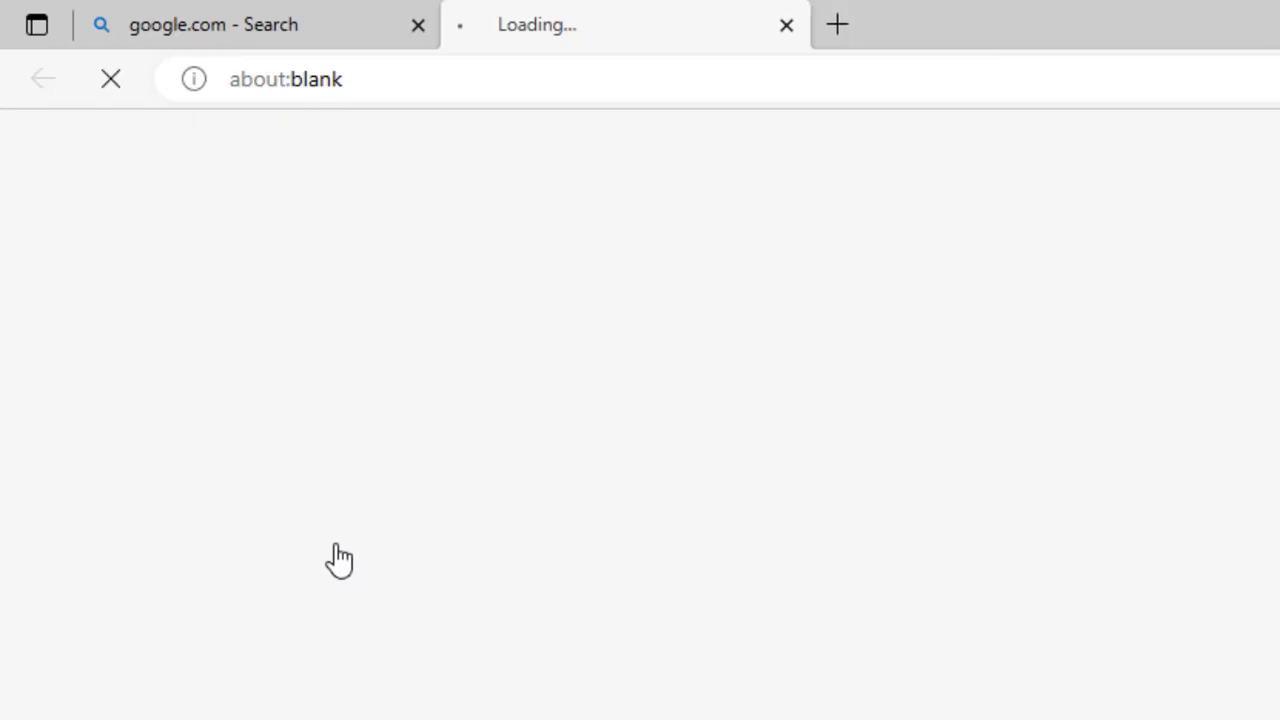
click(416, 26)
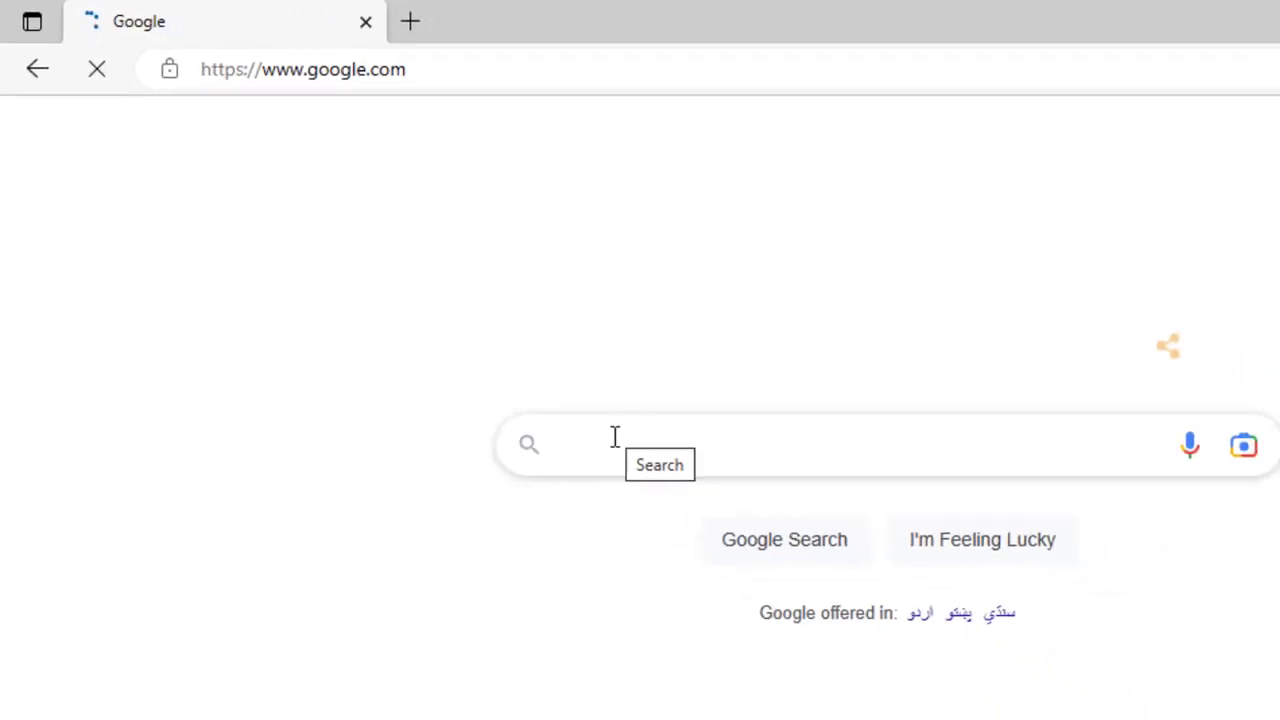
Search Google for "Rufus" and open the official rufus.ie website.
text(Ru)
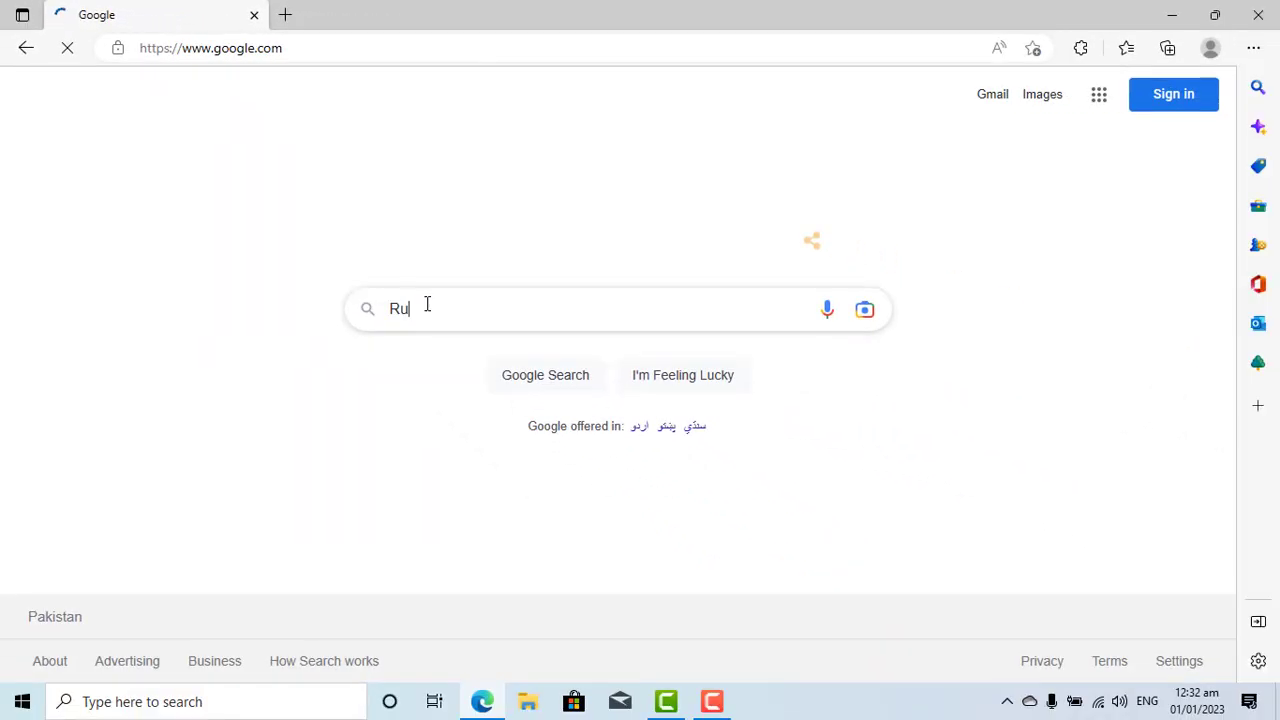
text(fus)
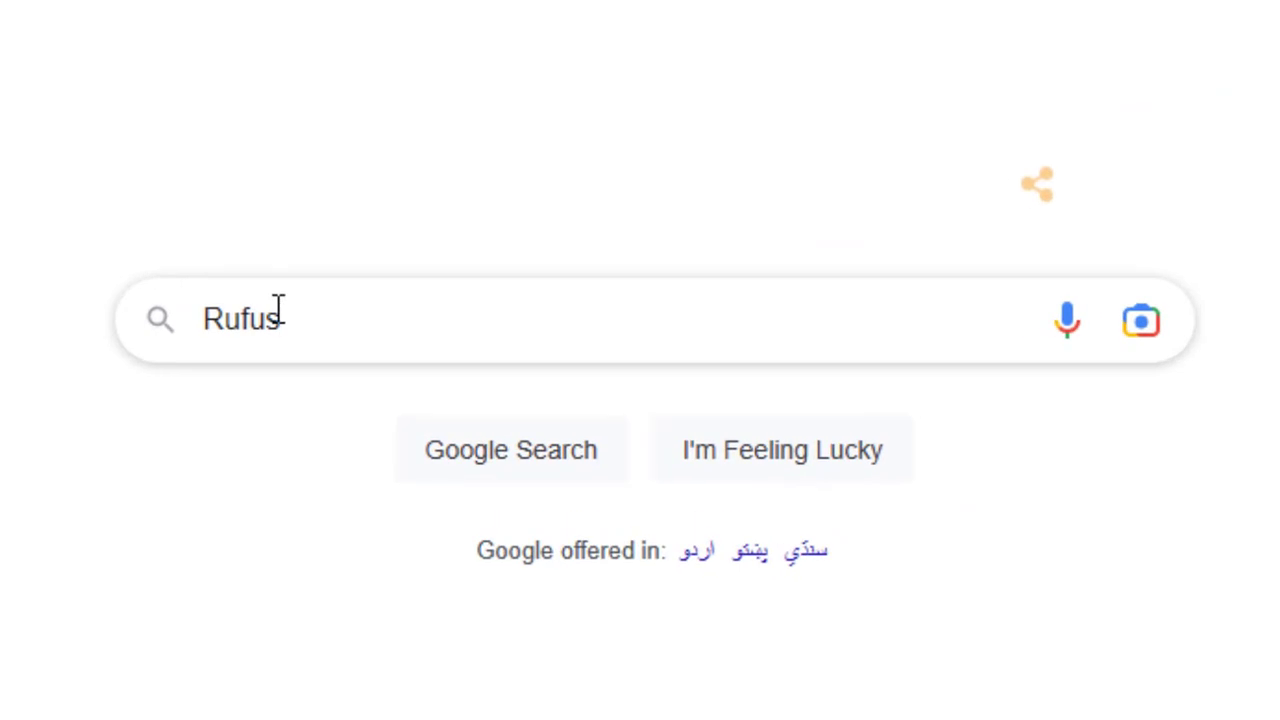
key(Return)
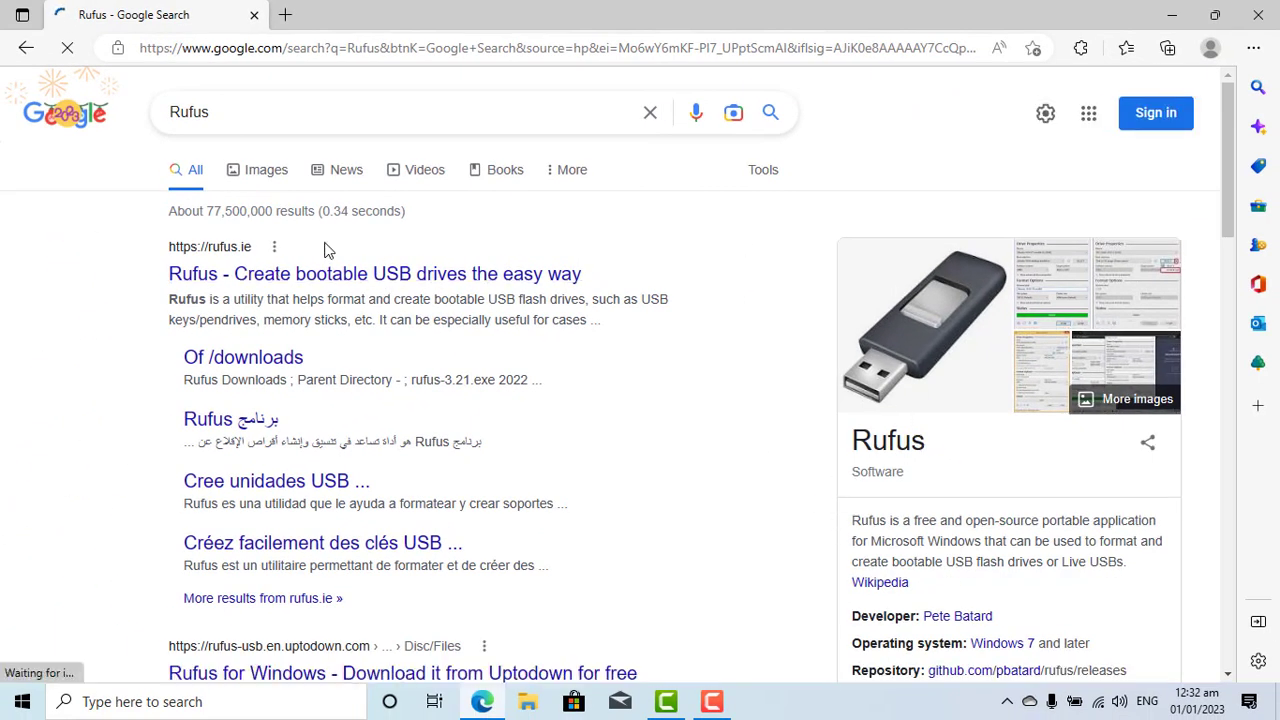
click(310, 280)
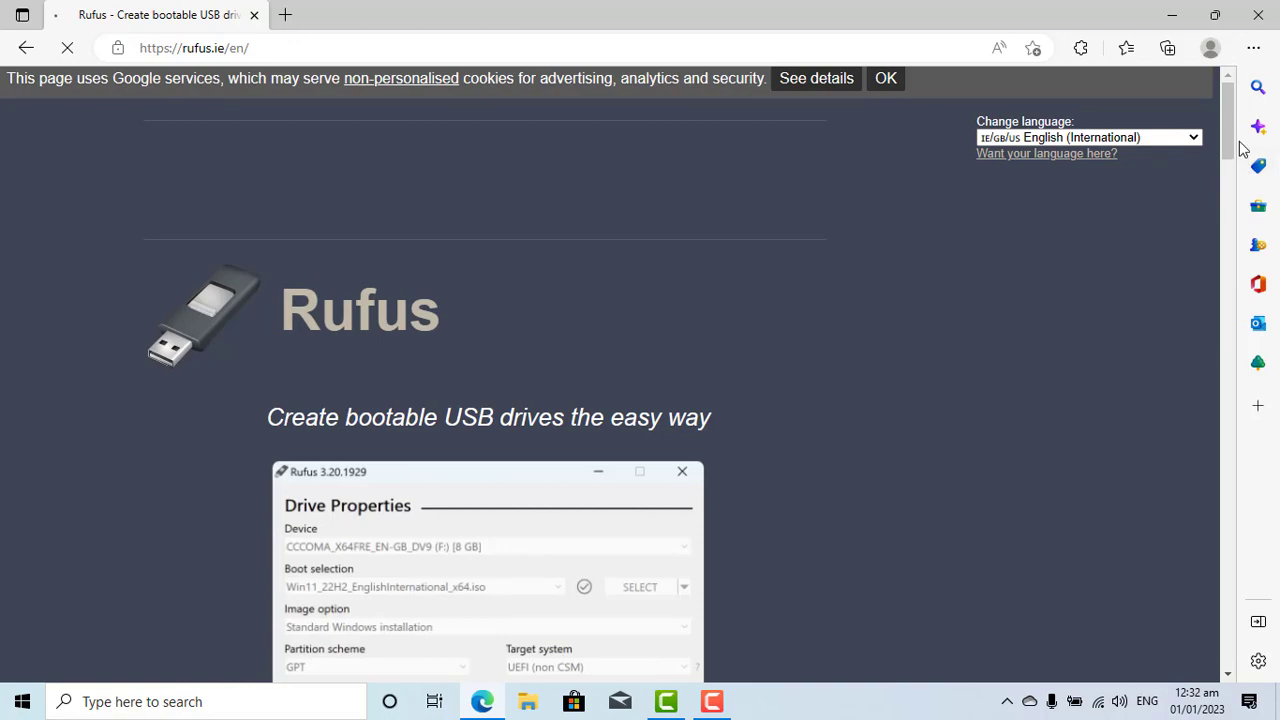
Download the standard Rufus 3.21 build from the site's Download section, dismissing the advertisement.
drag(1231, 150, 1231, 253)
scroll(366, 416, down, 3)
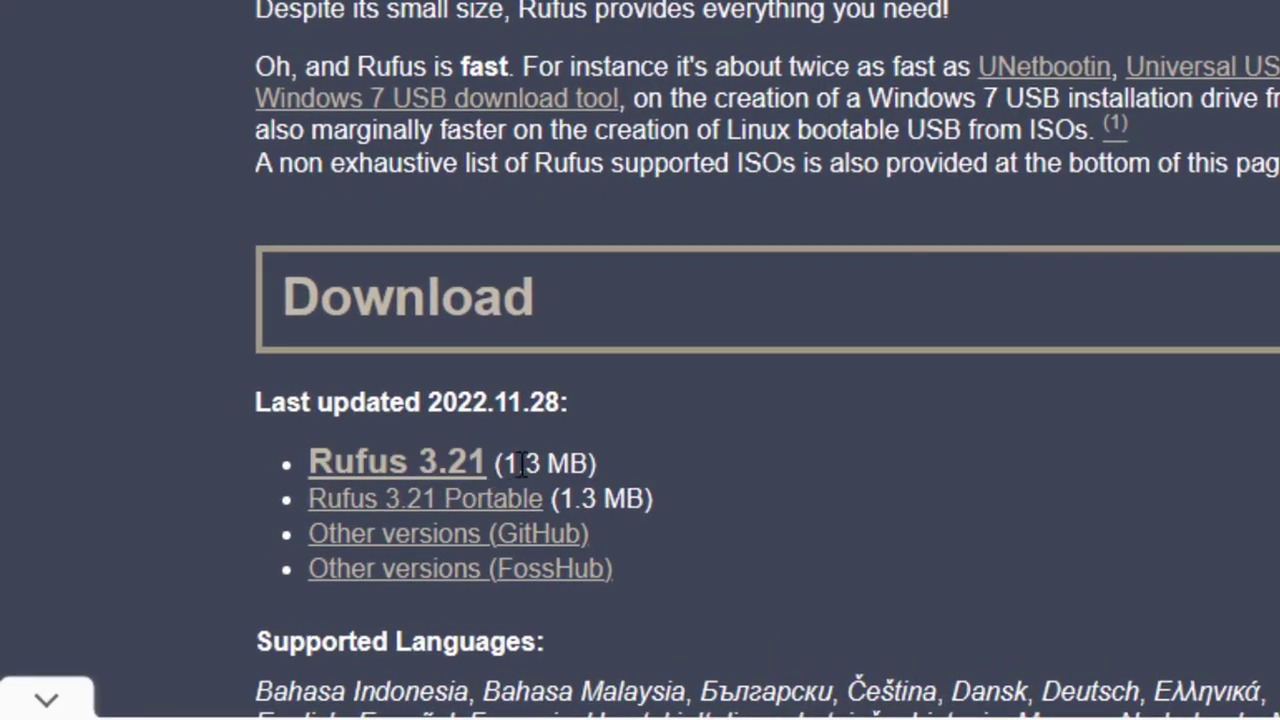
click(441, 468)
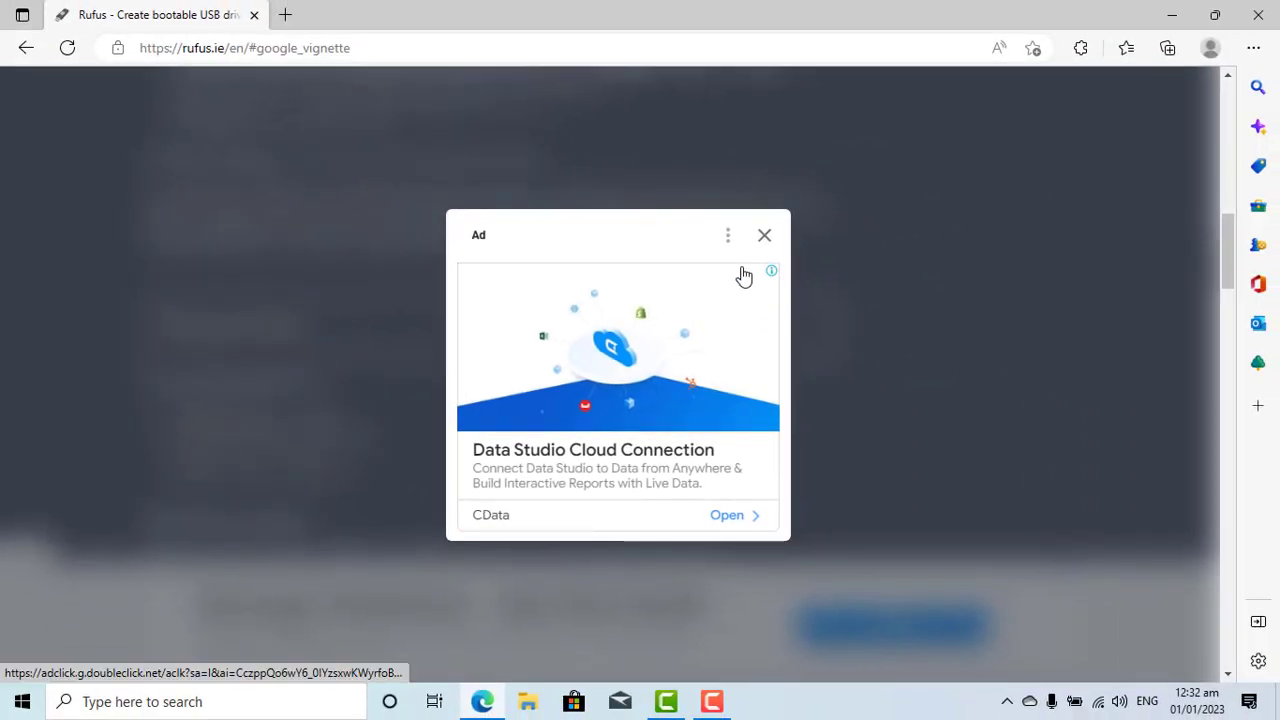
click(765, 237)
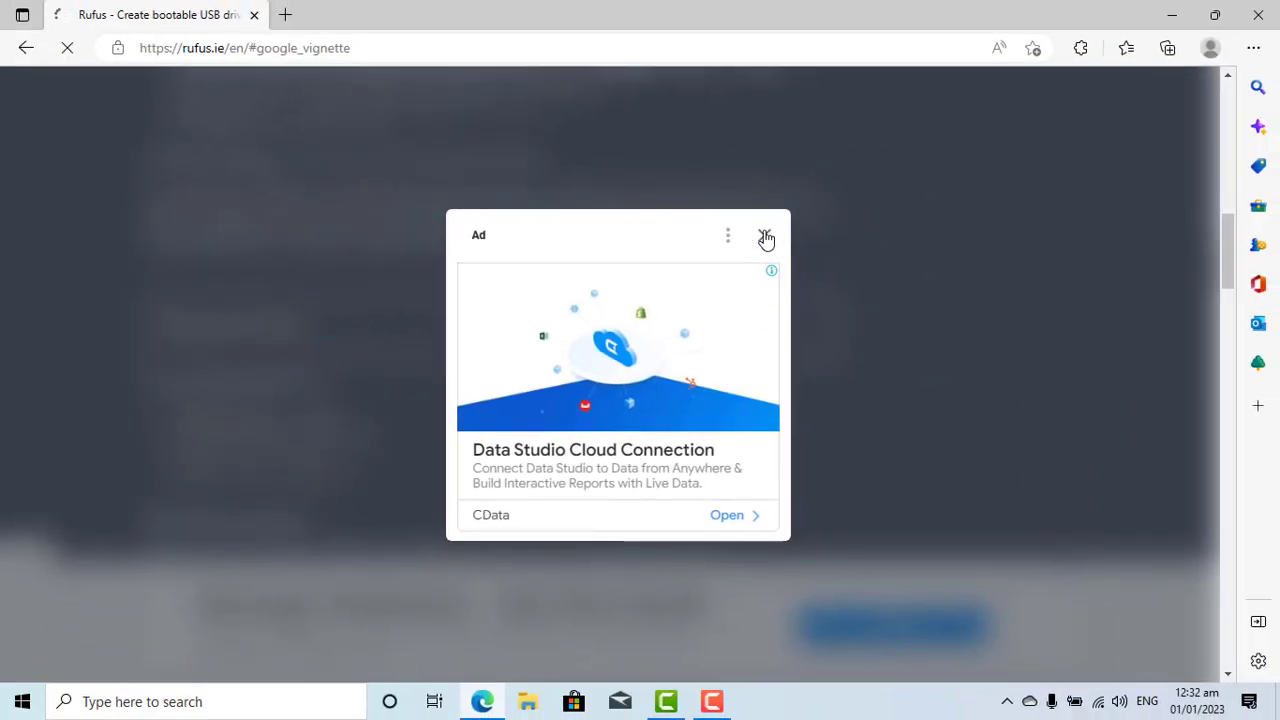
click(765, 237)
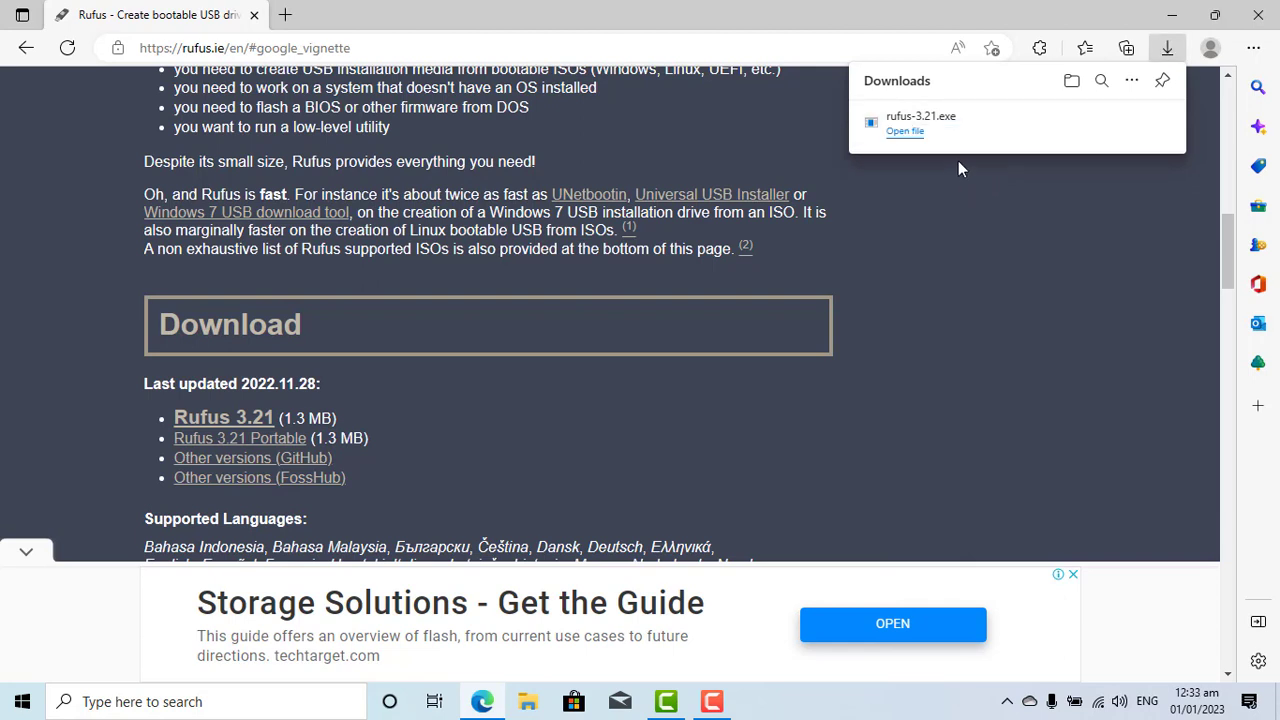
Show the downloaded rufus-3.21 file in its folder, with the window maximized and files displayed as large thumbnails.
click(905, 132)
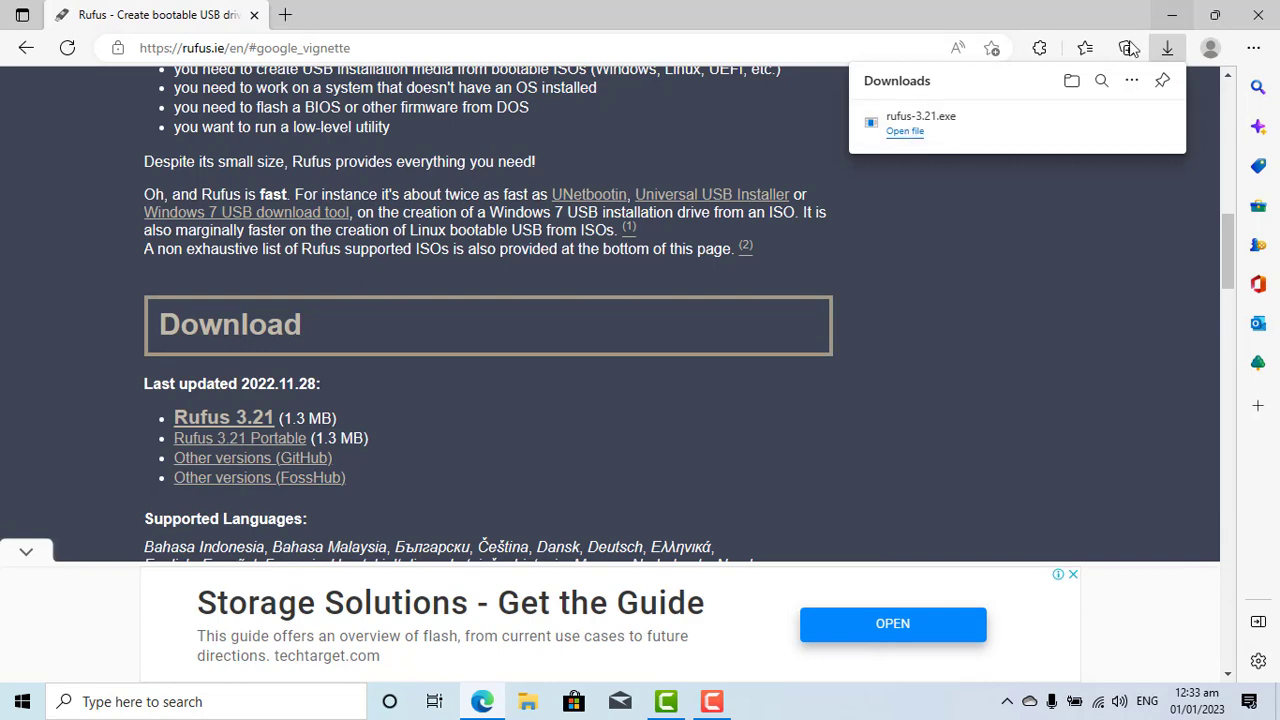
click(1070, 82)
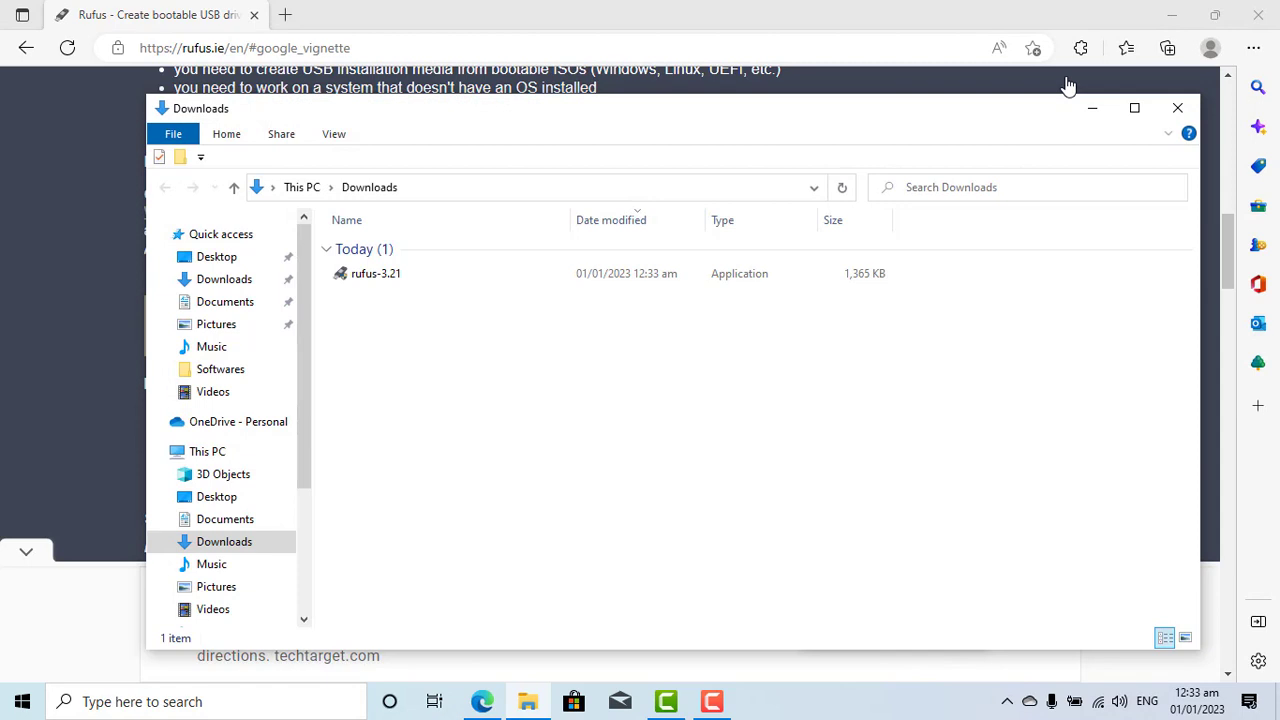
click(1134, 107)
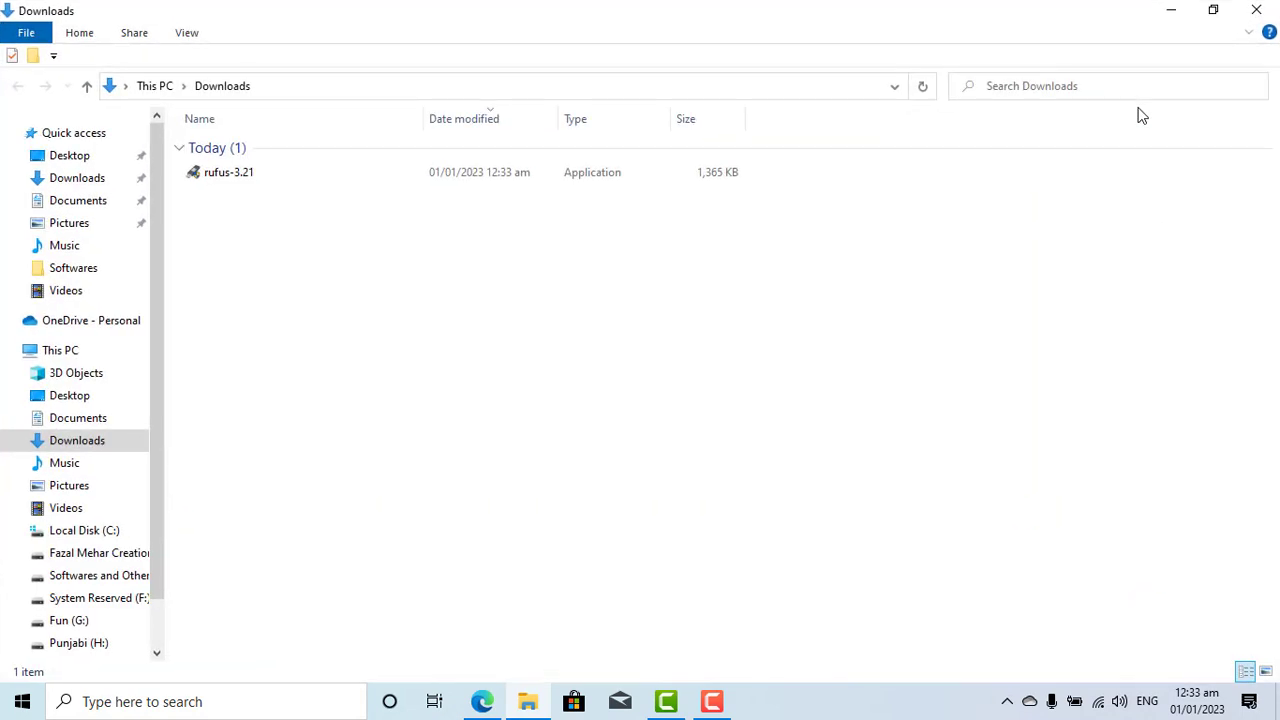
click(1266, 671)
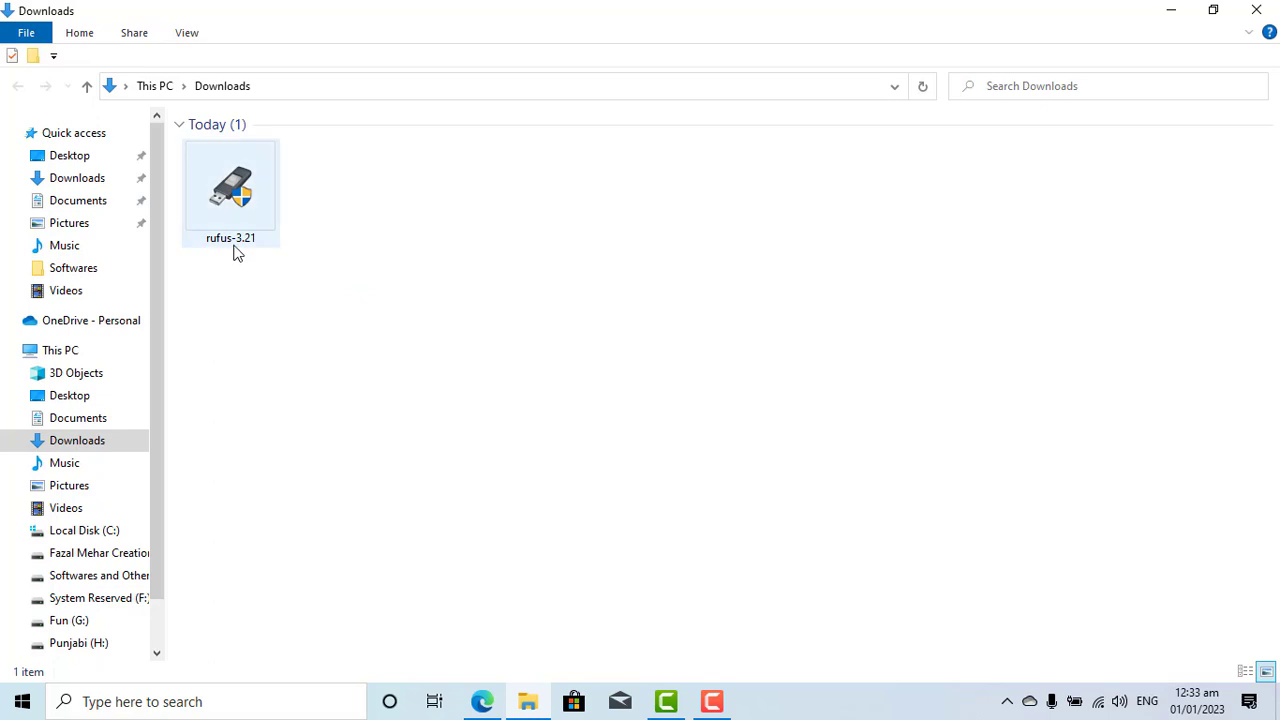
Start a quick format of the ESD-ISO (J:) USB drive with NTFS and a 4096-byte allocation unit size.
click(75, 352)
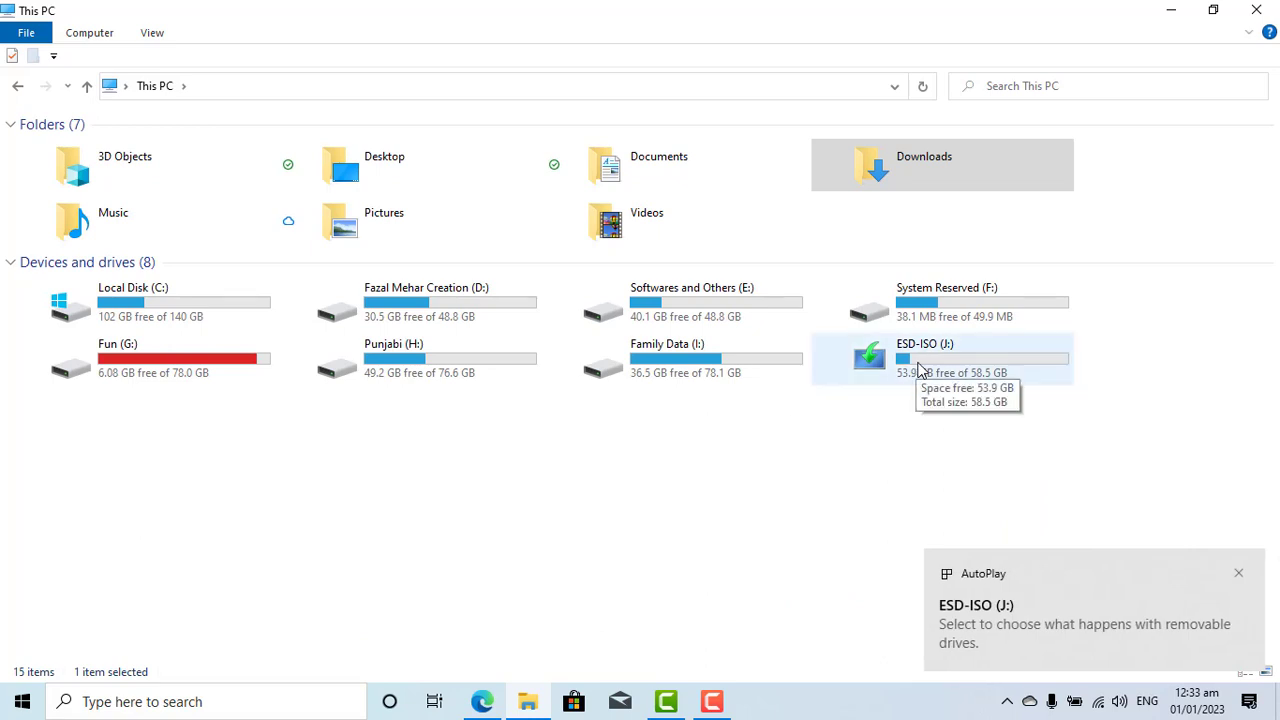
click(916, 368)
right_click(916, 368)
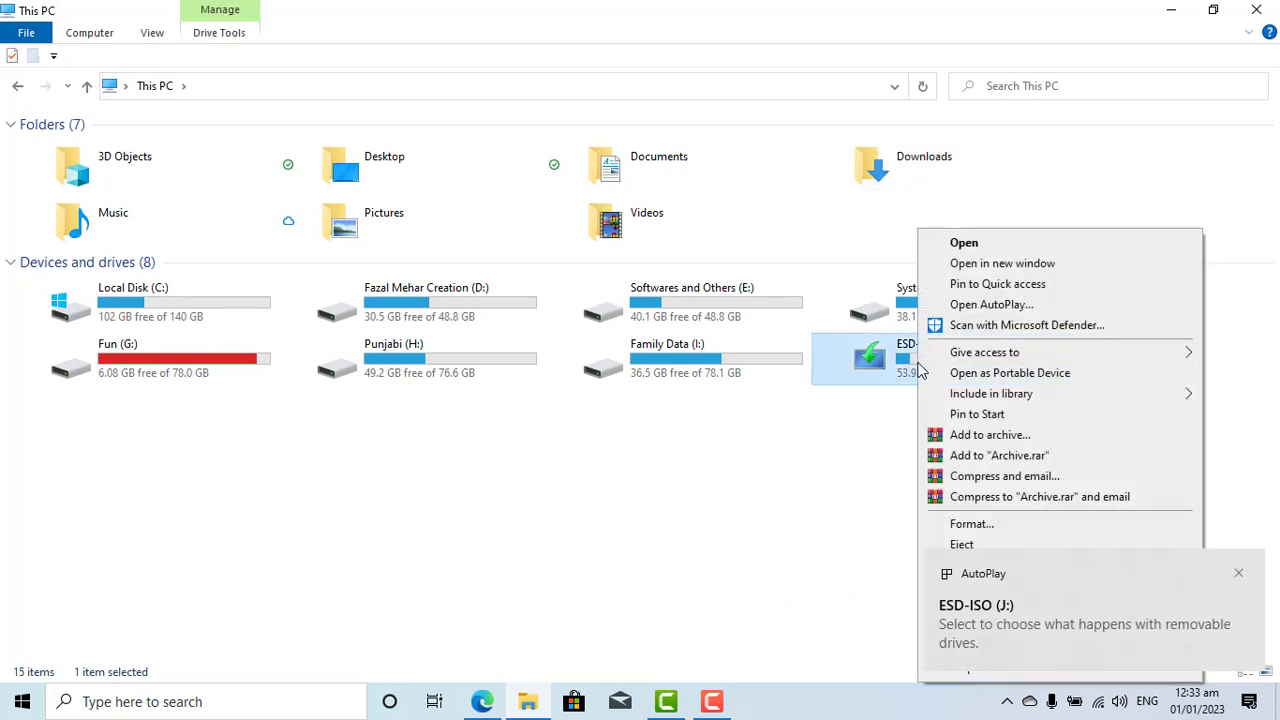
click(969, 524)
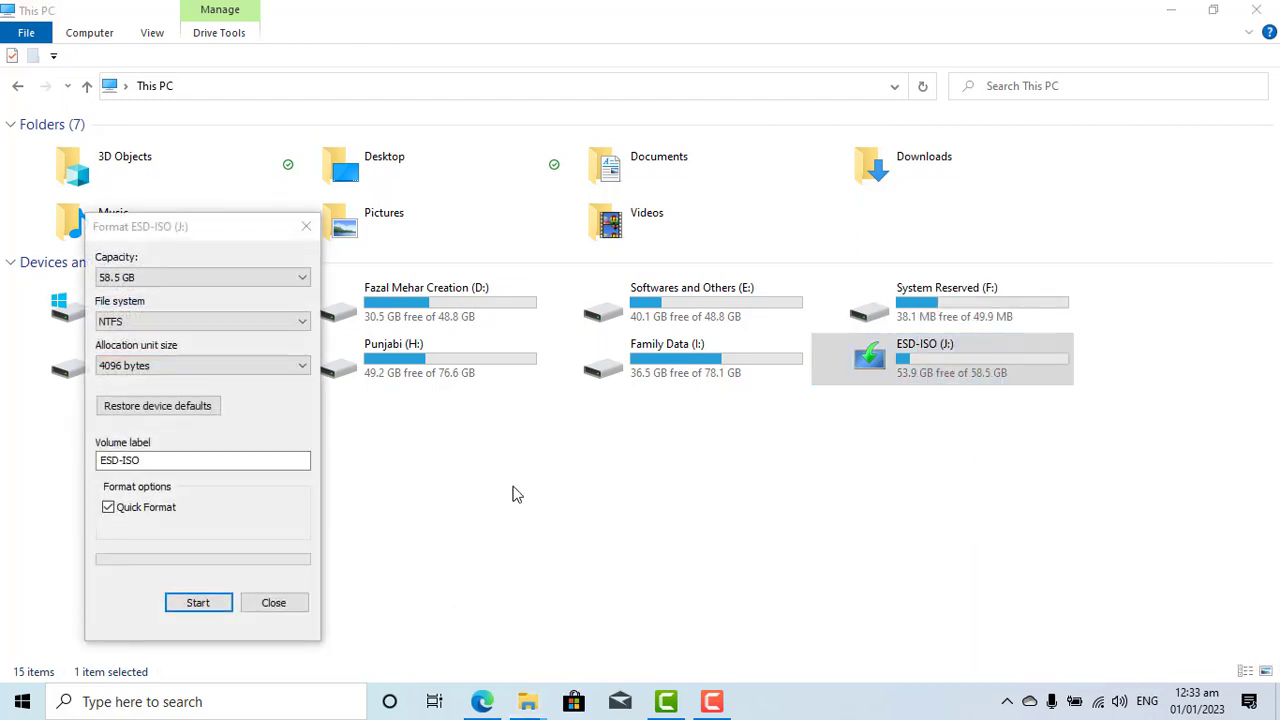
click(198, 603)
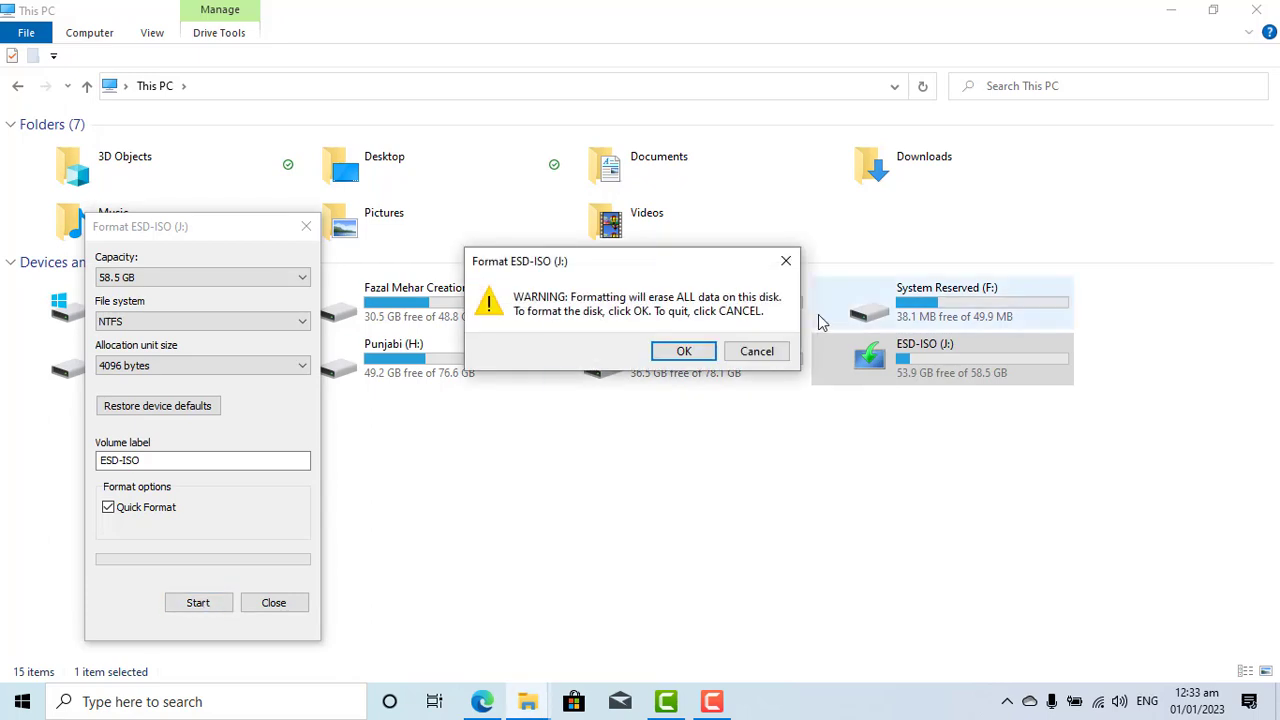
click(684, 351)
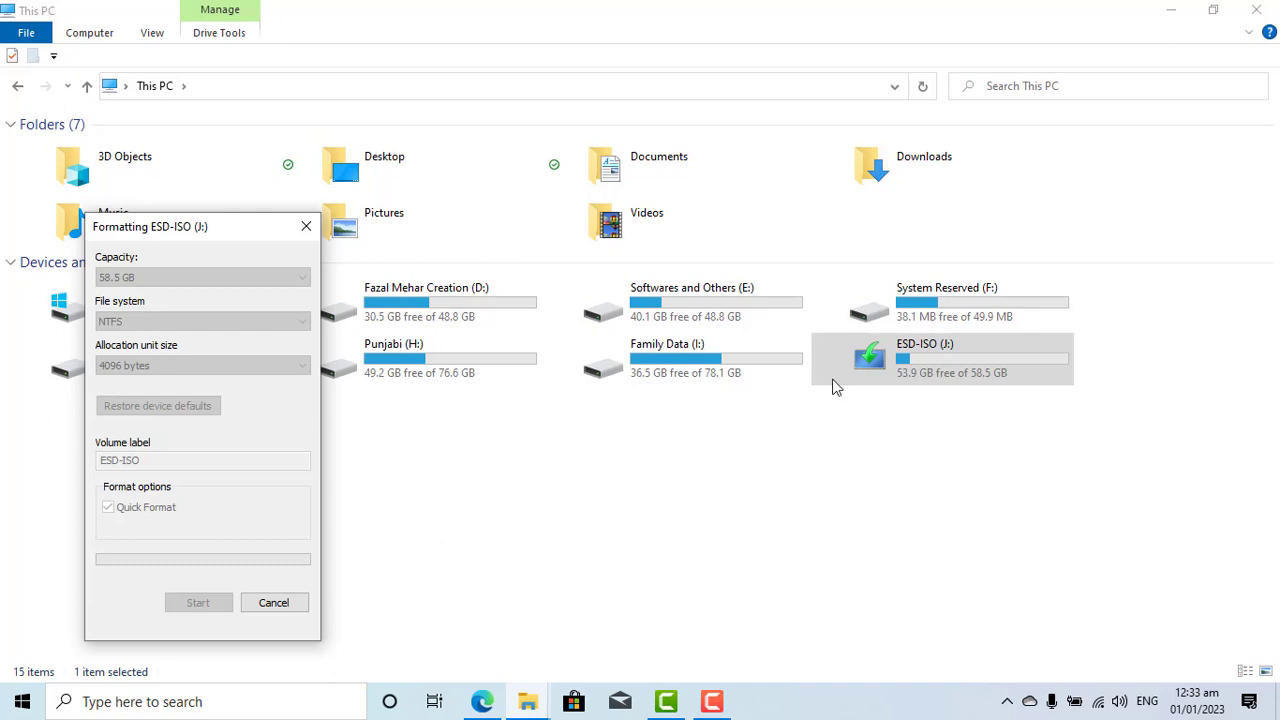
Run rufus-3.21 from the Downloads folder as administrator and decline online update checks.
double_click(907, 177)
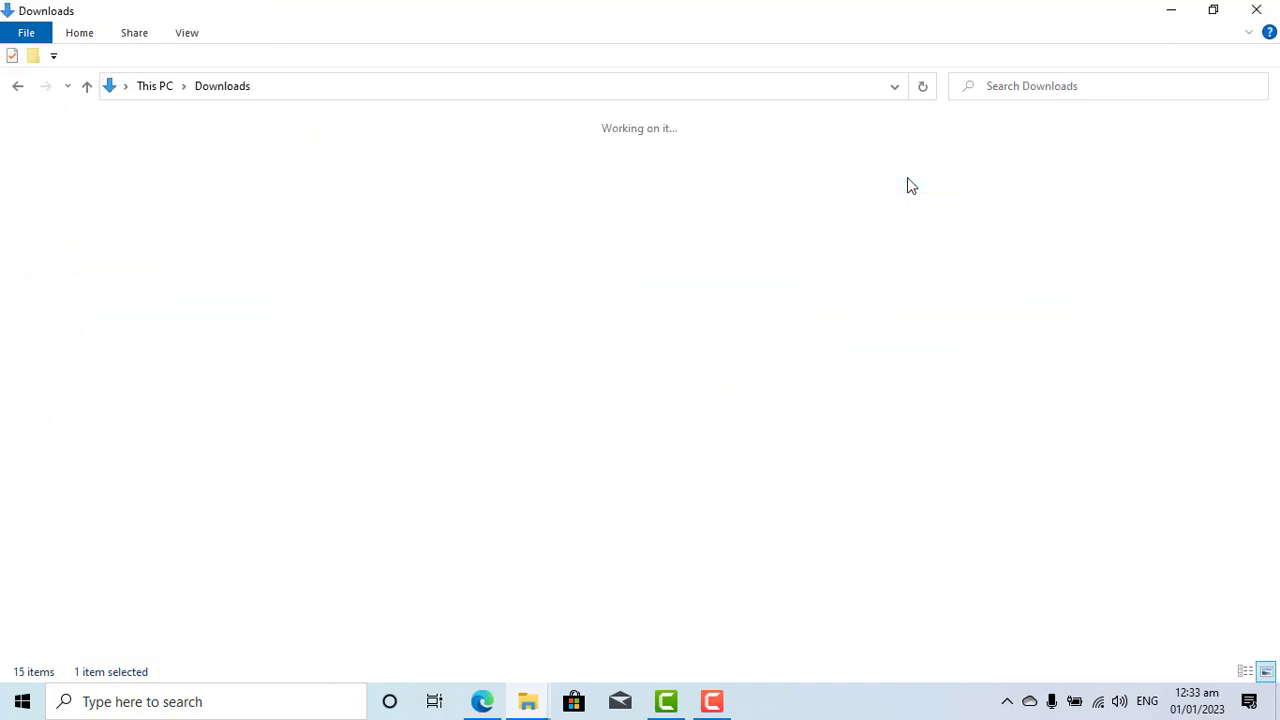
click(58, 204)
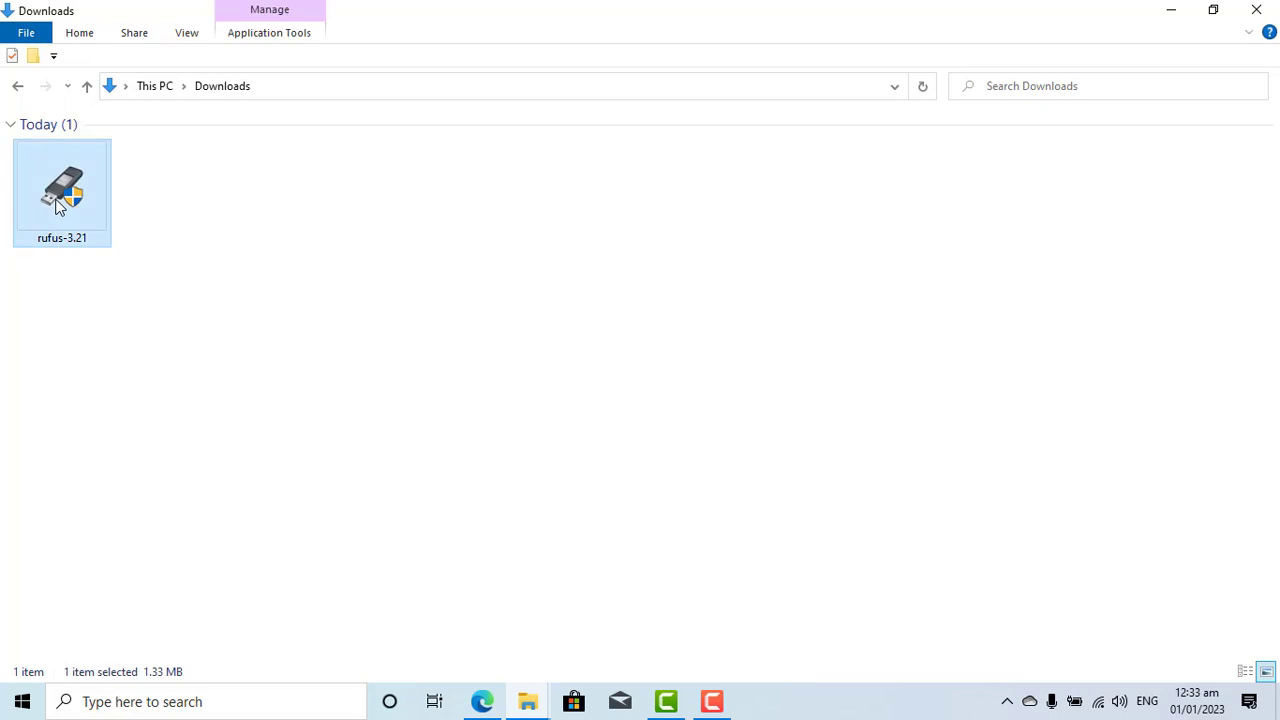
right_click(58, 204)
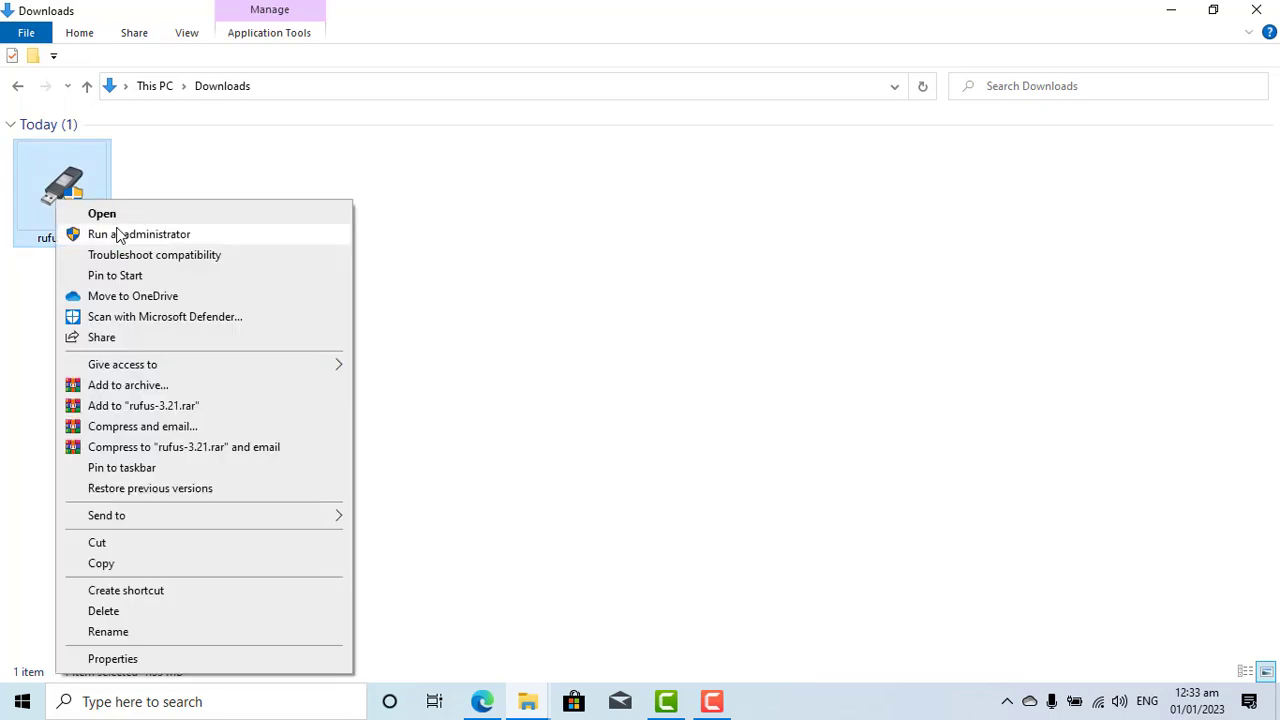
click(117, 234)
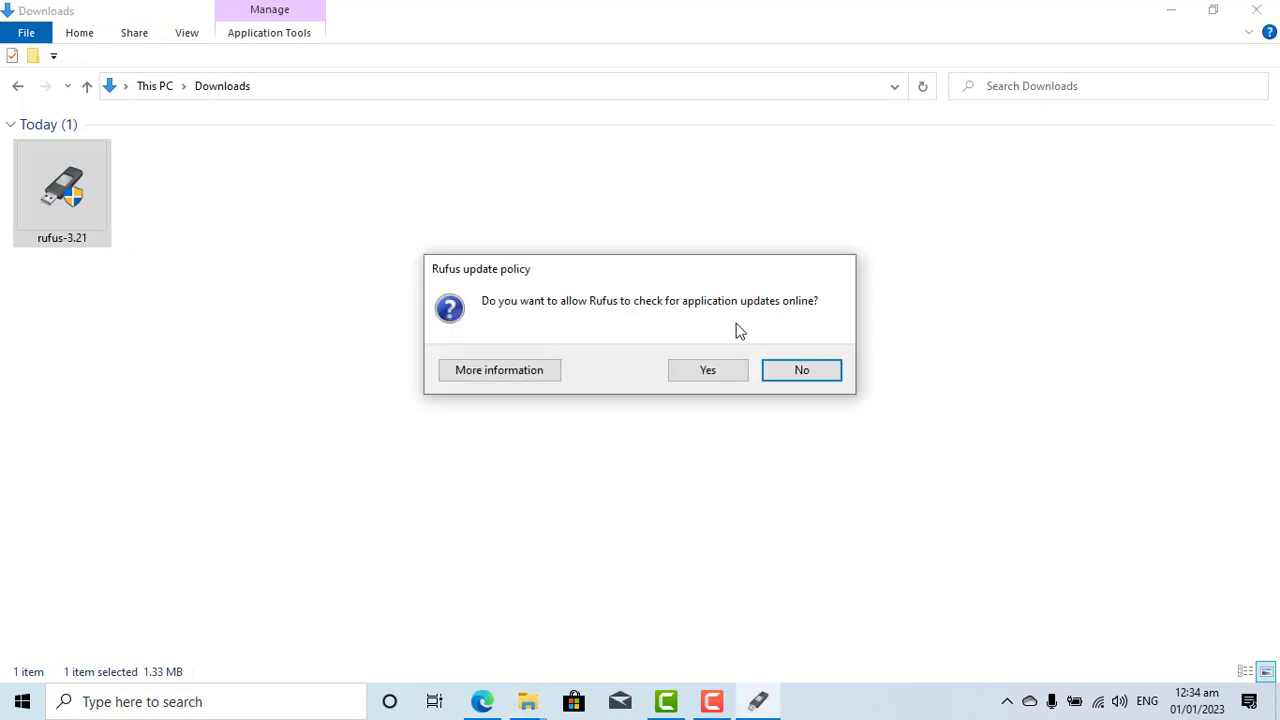
click(795, 375)
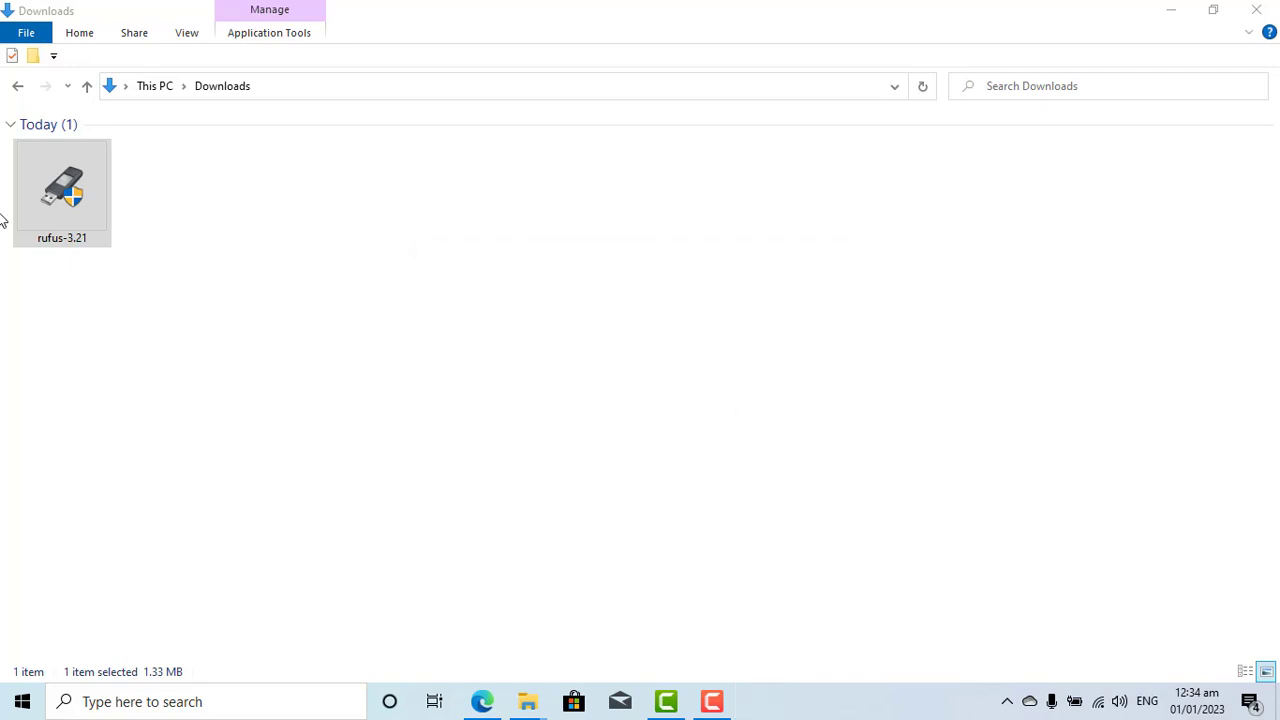
right_click(36, 181)
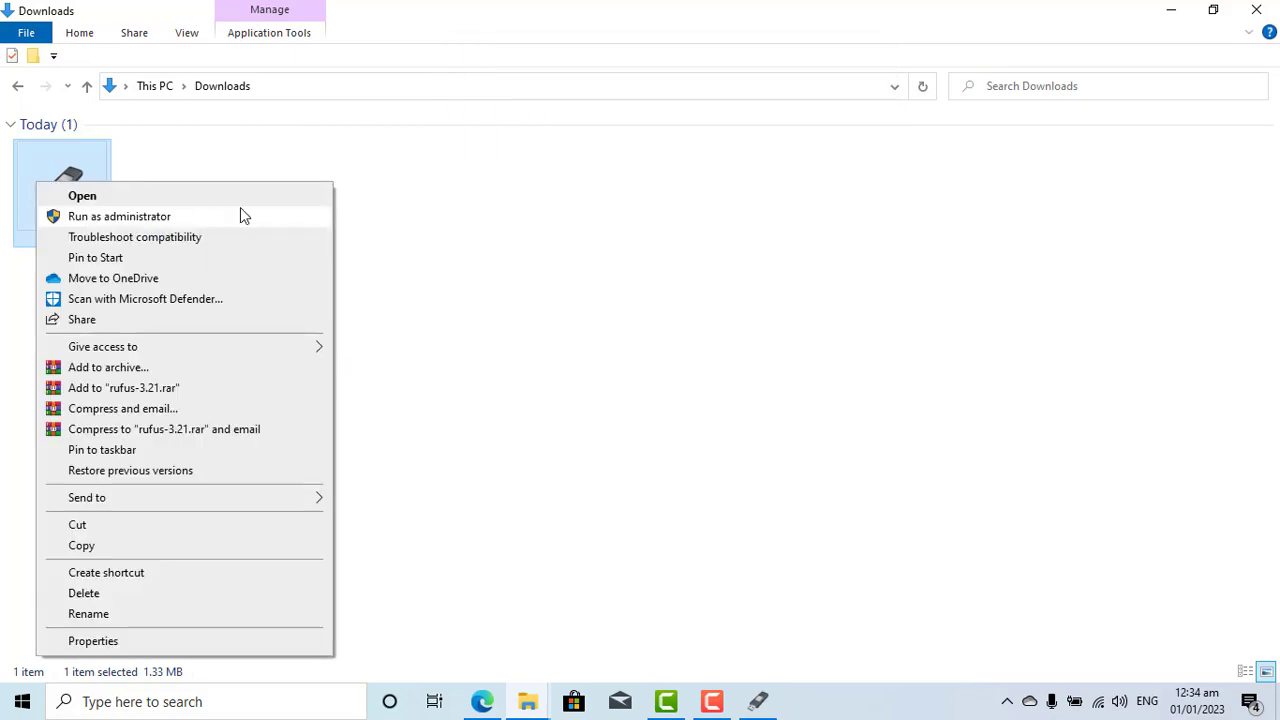
click(404, 227)
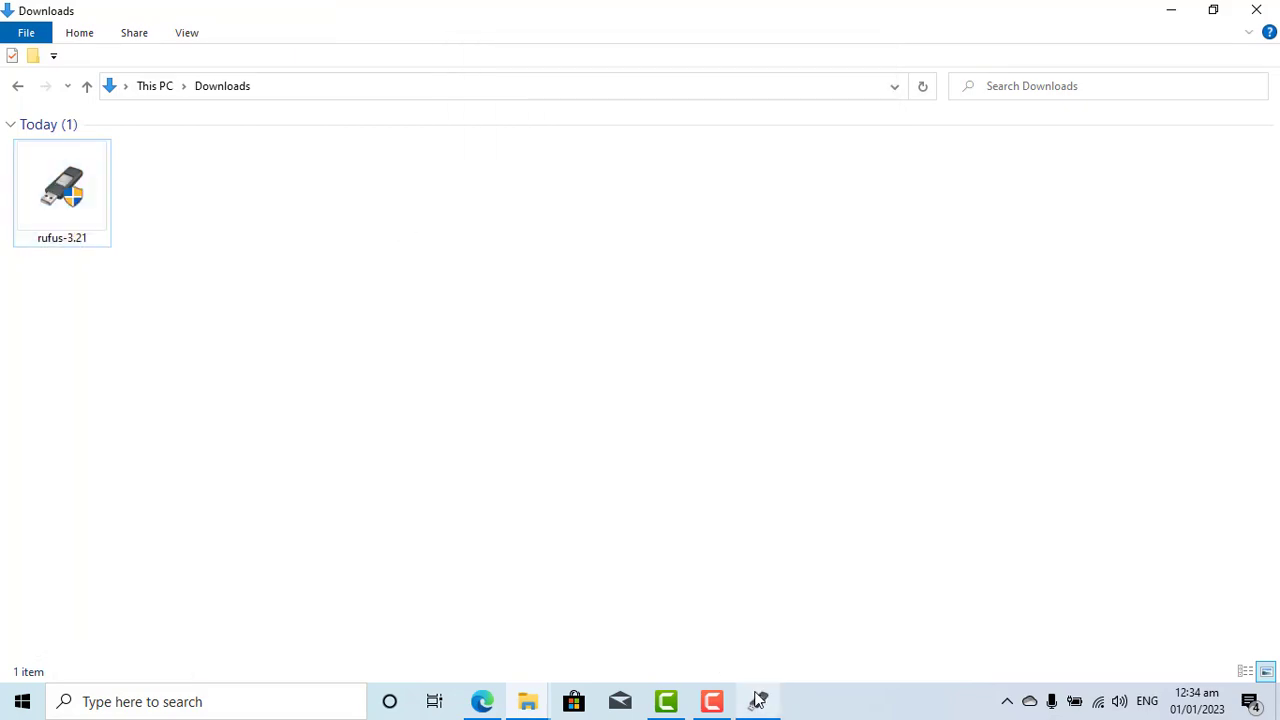
Leave only the Rufus window on the desktop by minimizing File Explorer and Edge and closing the finished format dialogs.
click(1170, 9)
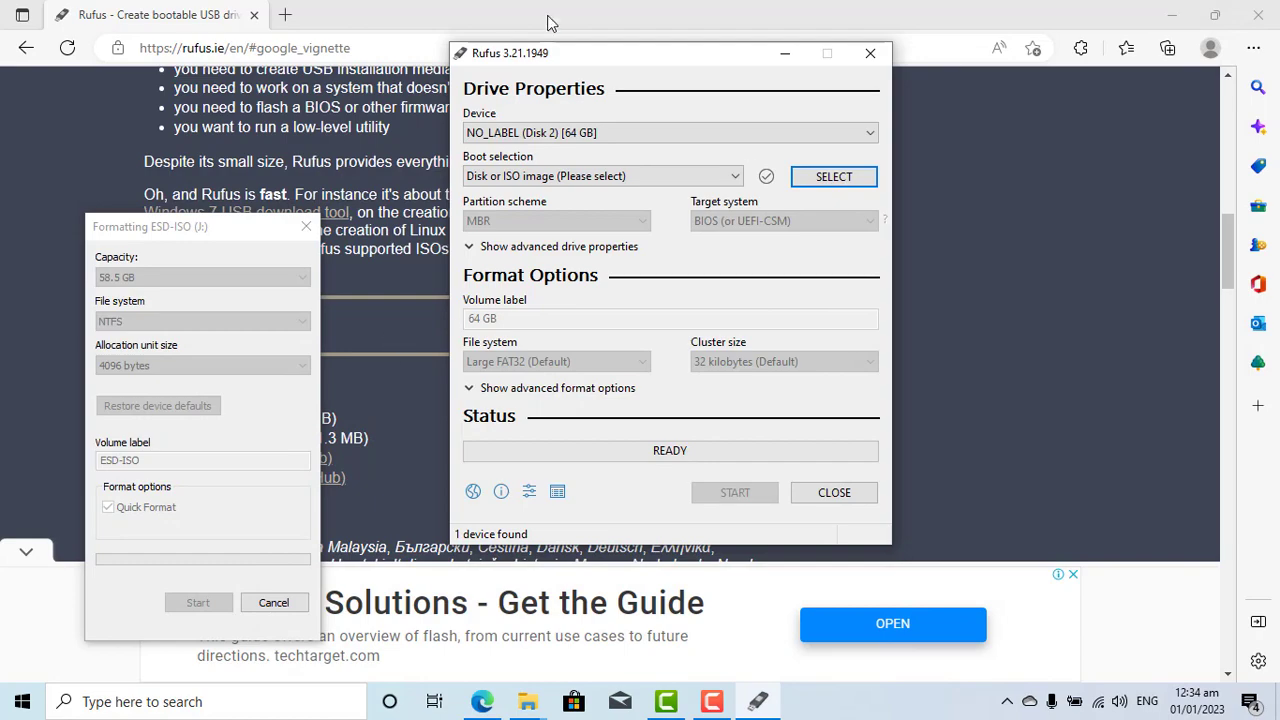
click(1182, 10)
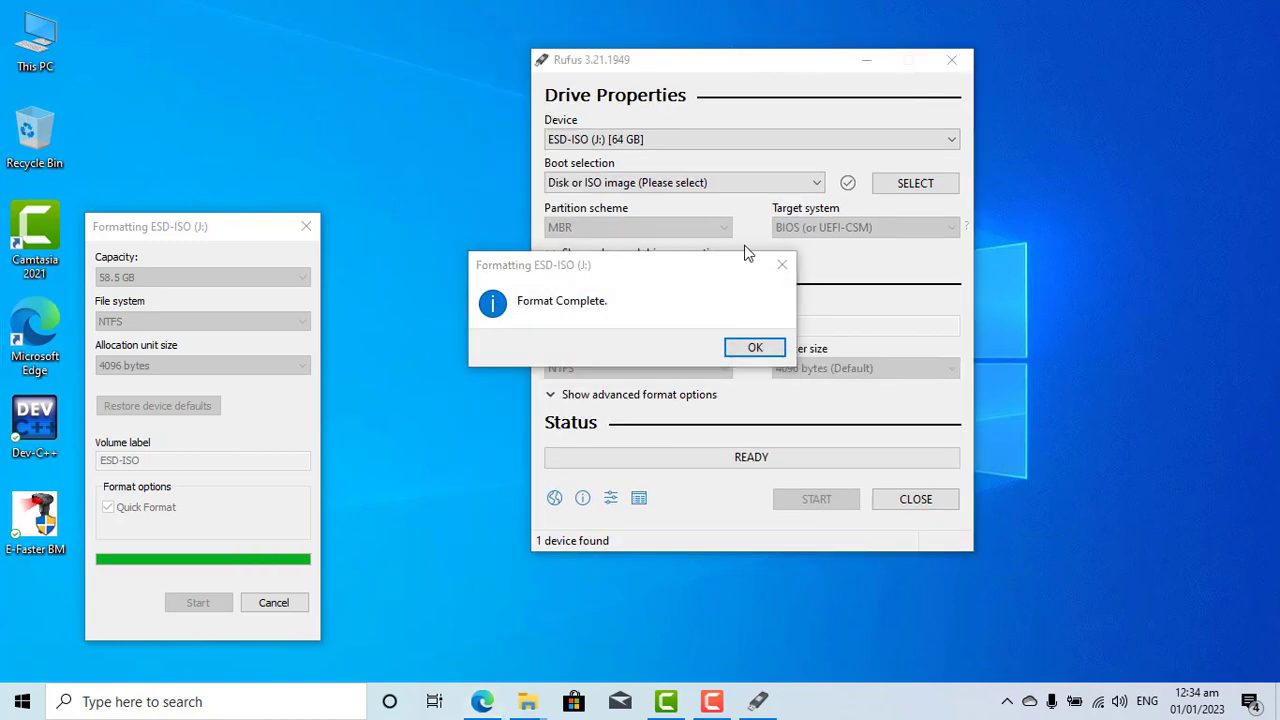
click(755, 348)
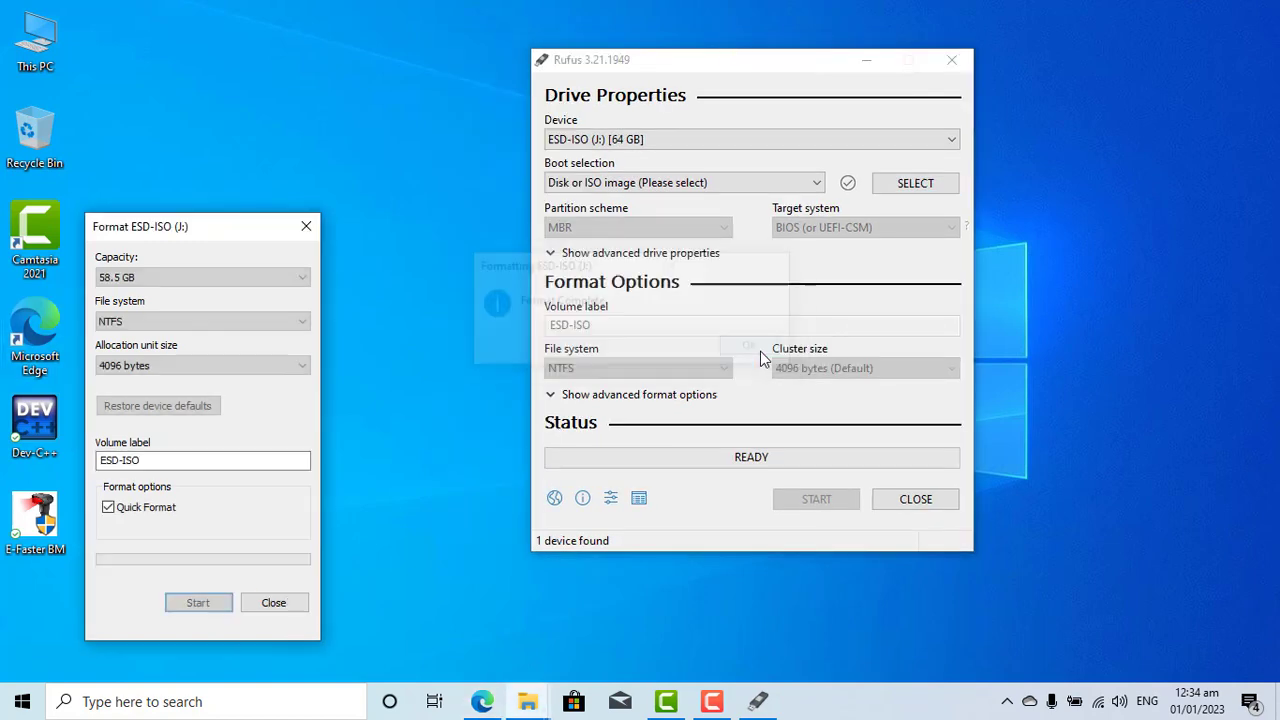
click(273, 604)
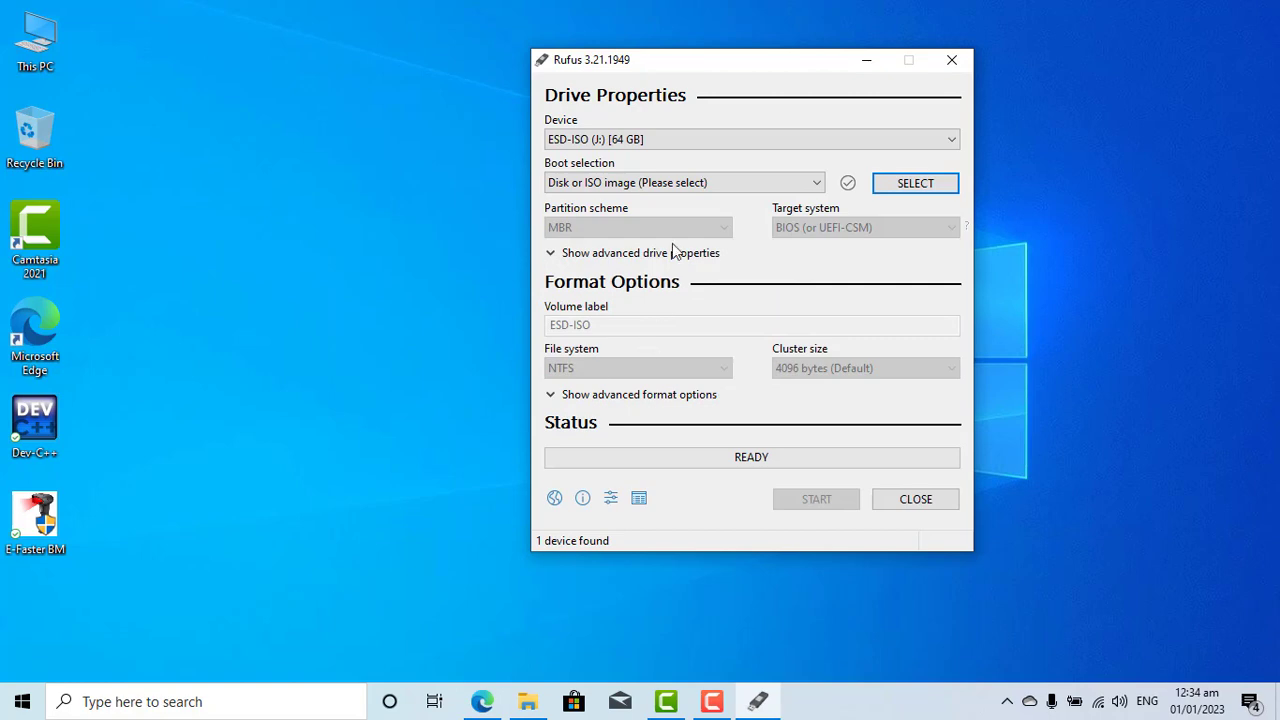
drag(674, 67, 789, 45)
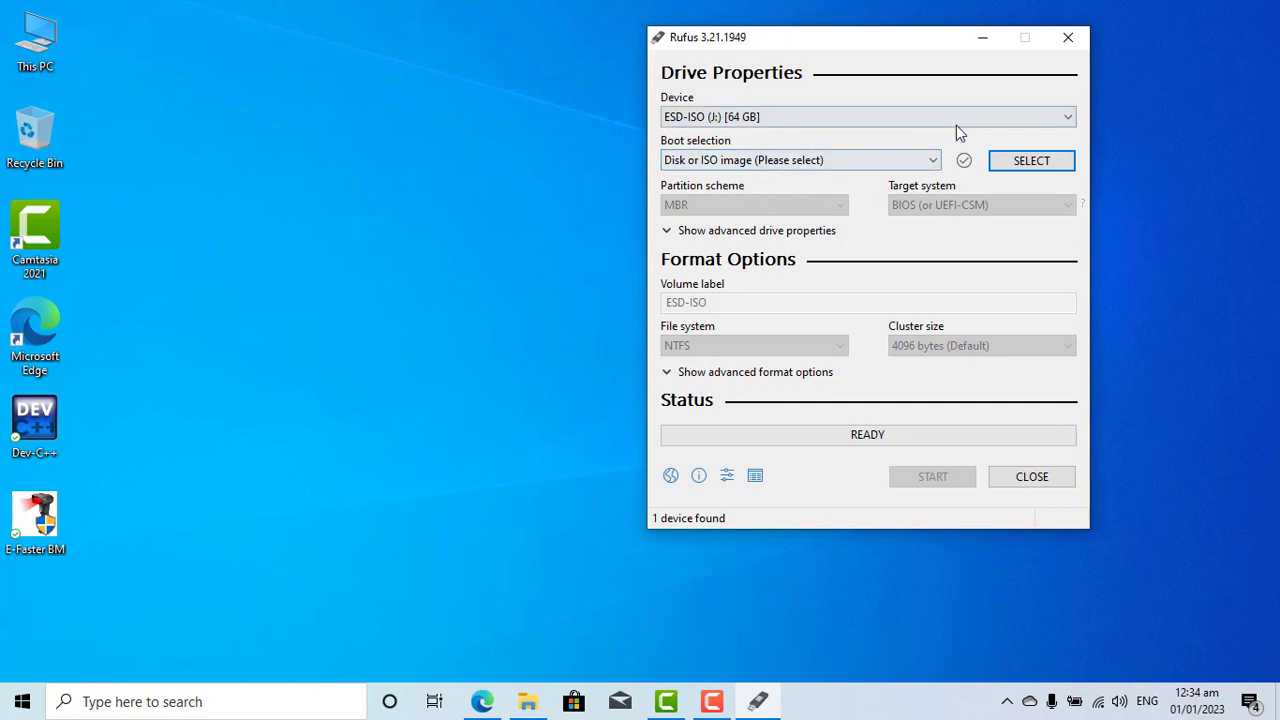
Load the Windows disc image from the Softwares folder on drive E: as the boot selection.
click(1016, 165)
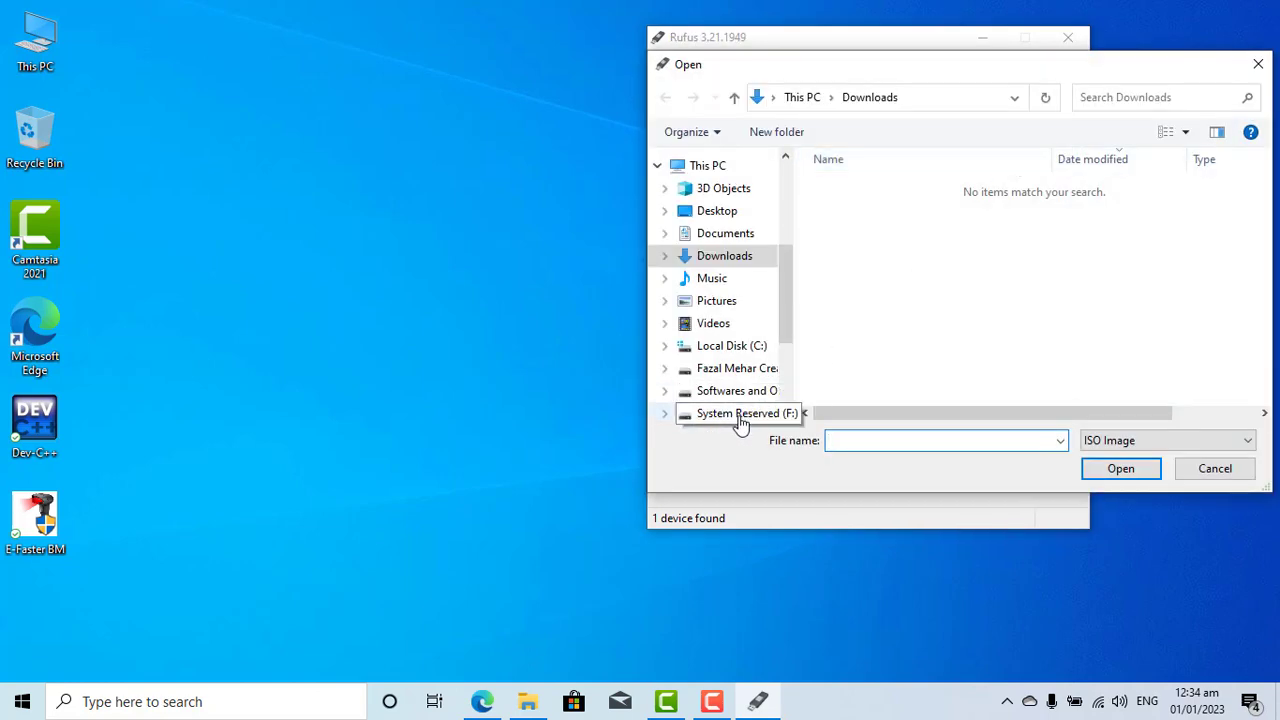
click(775, 391)
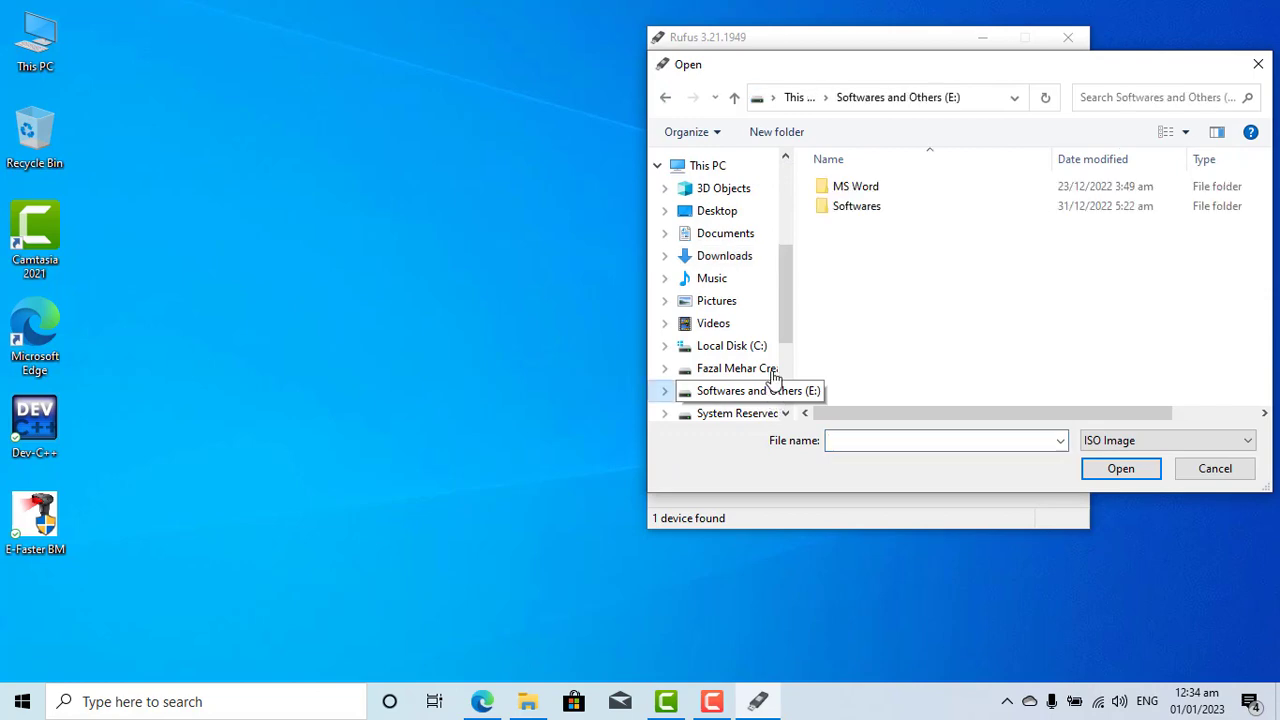
double_click(851, 207)
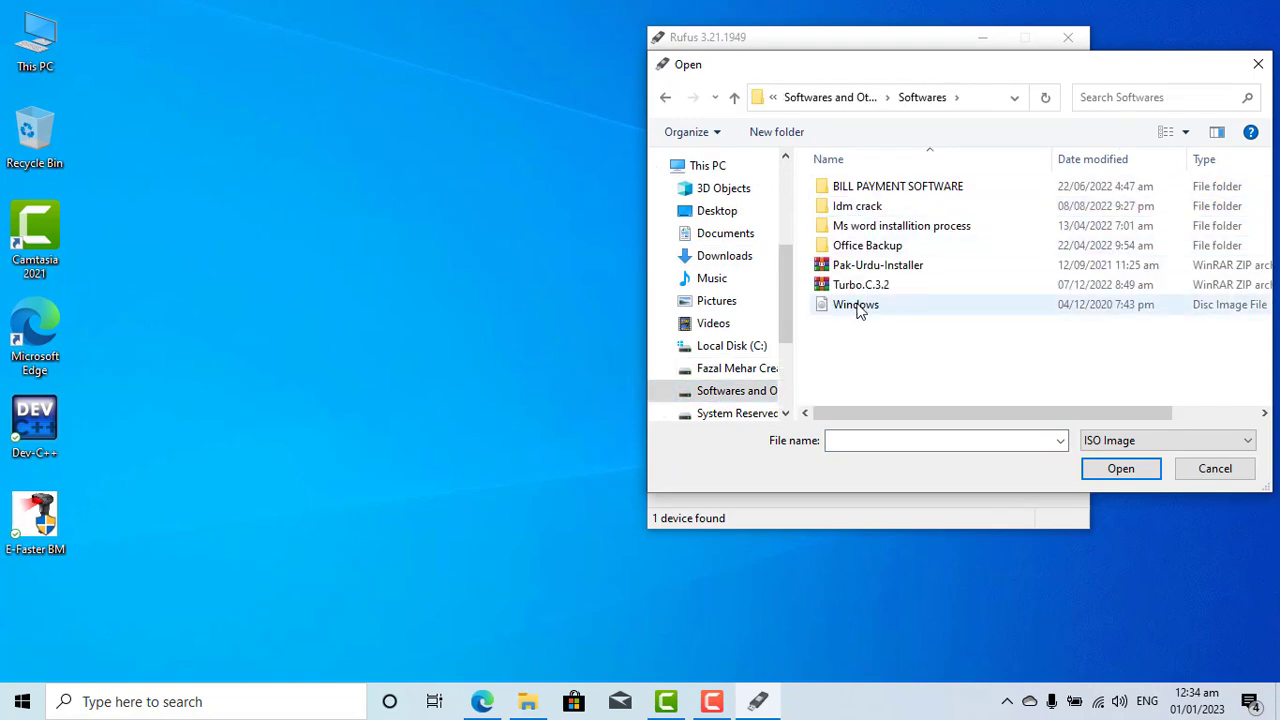
click(857, 310)
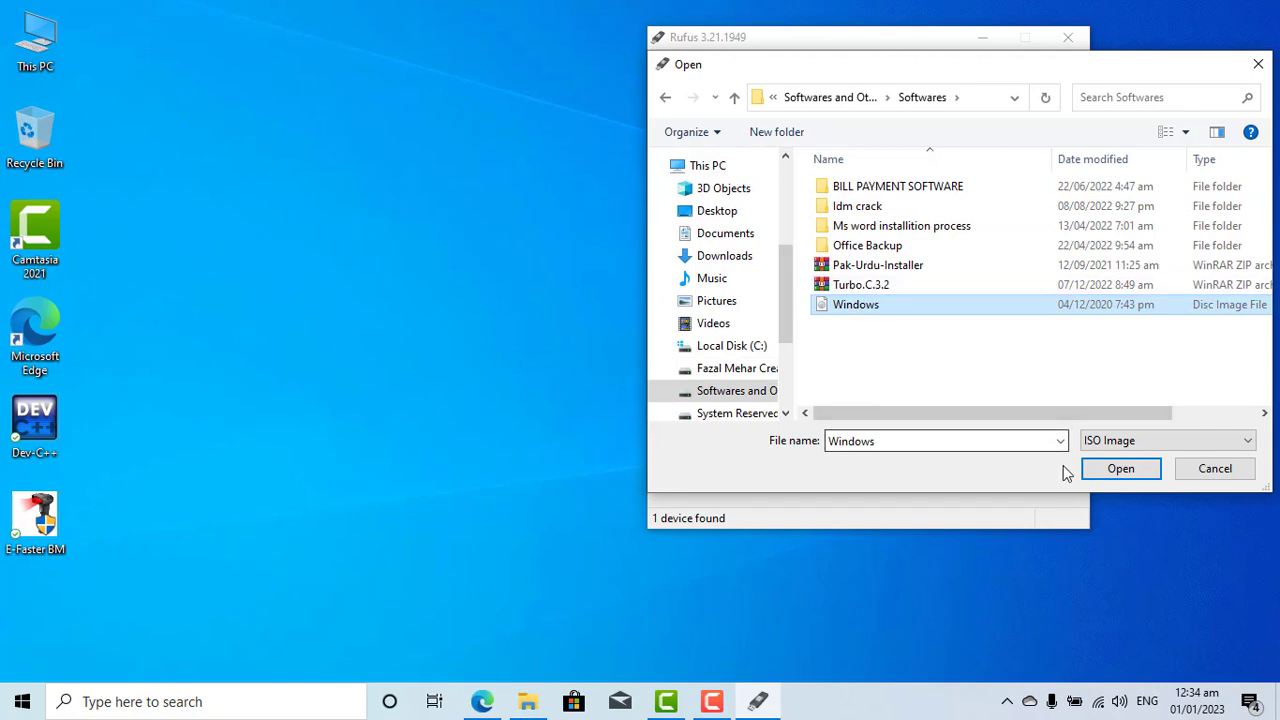
click(1128, 441)
click(1126, 442)
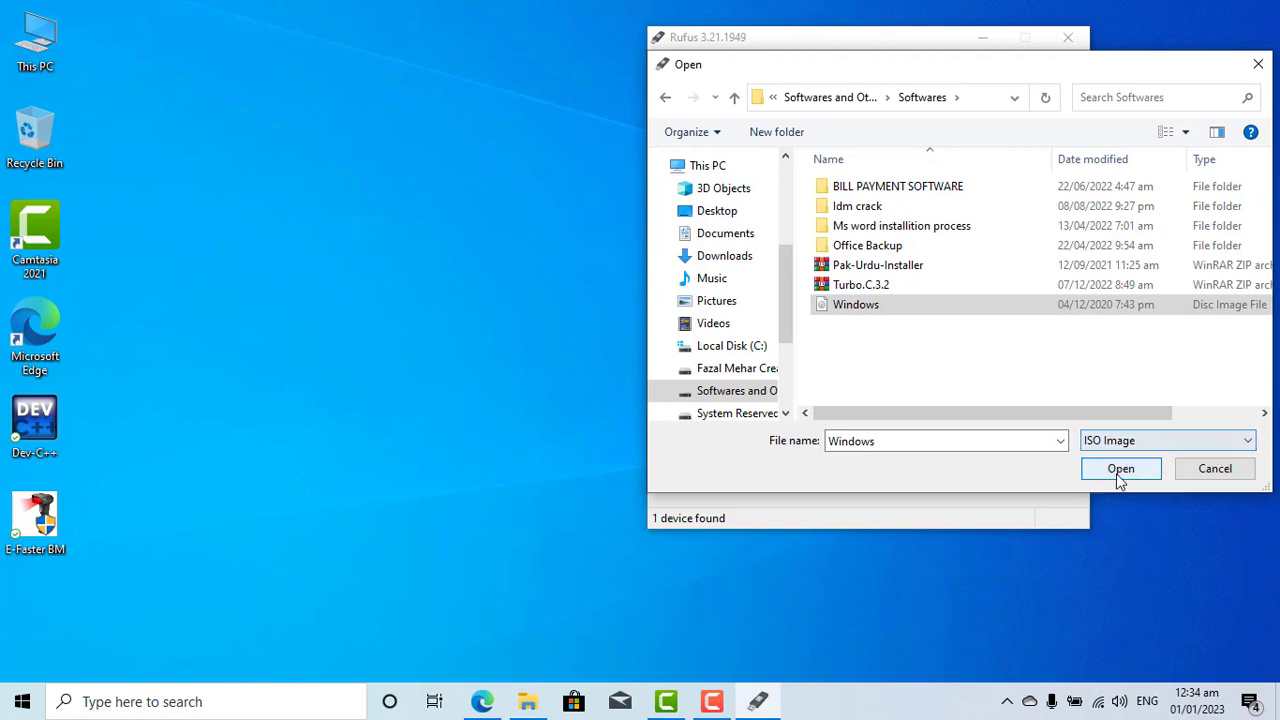
click(1116, 474)
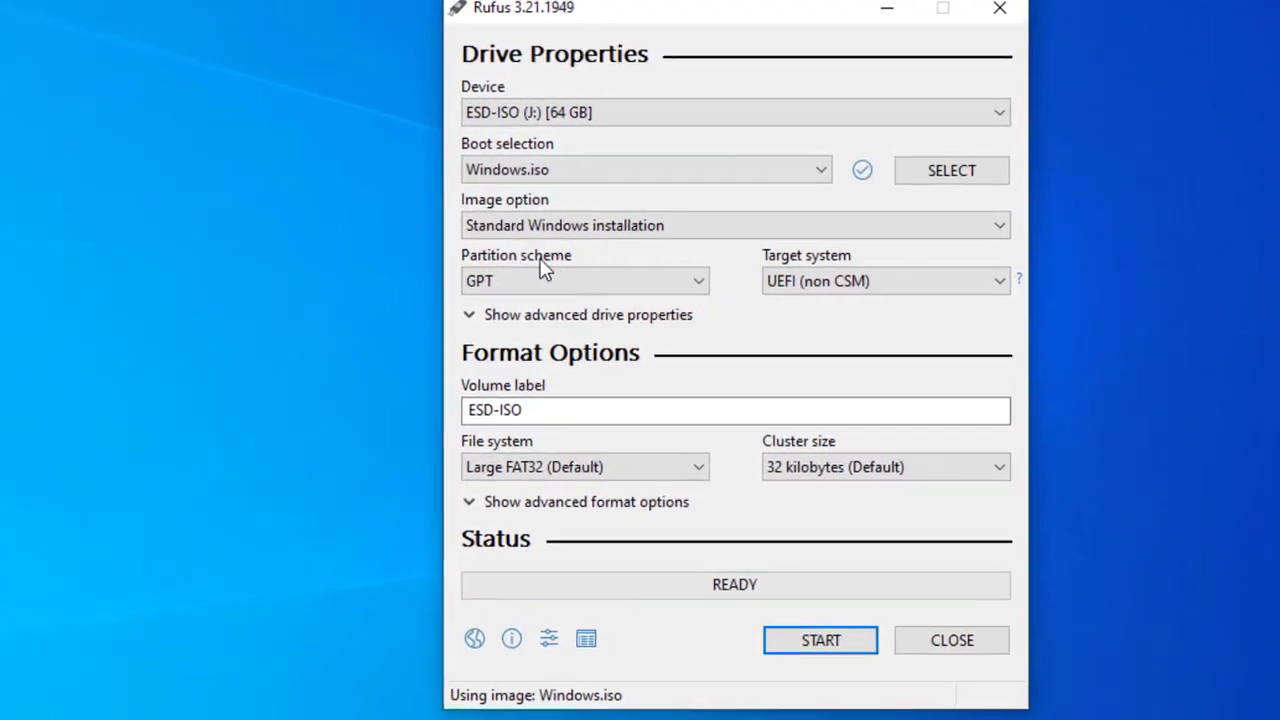
Set the partition scheme for the USB drive to MBR.
click(668, 278)
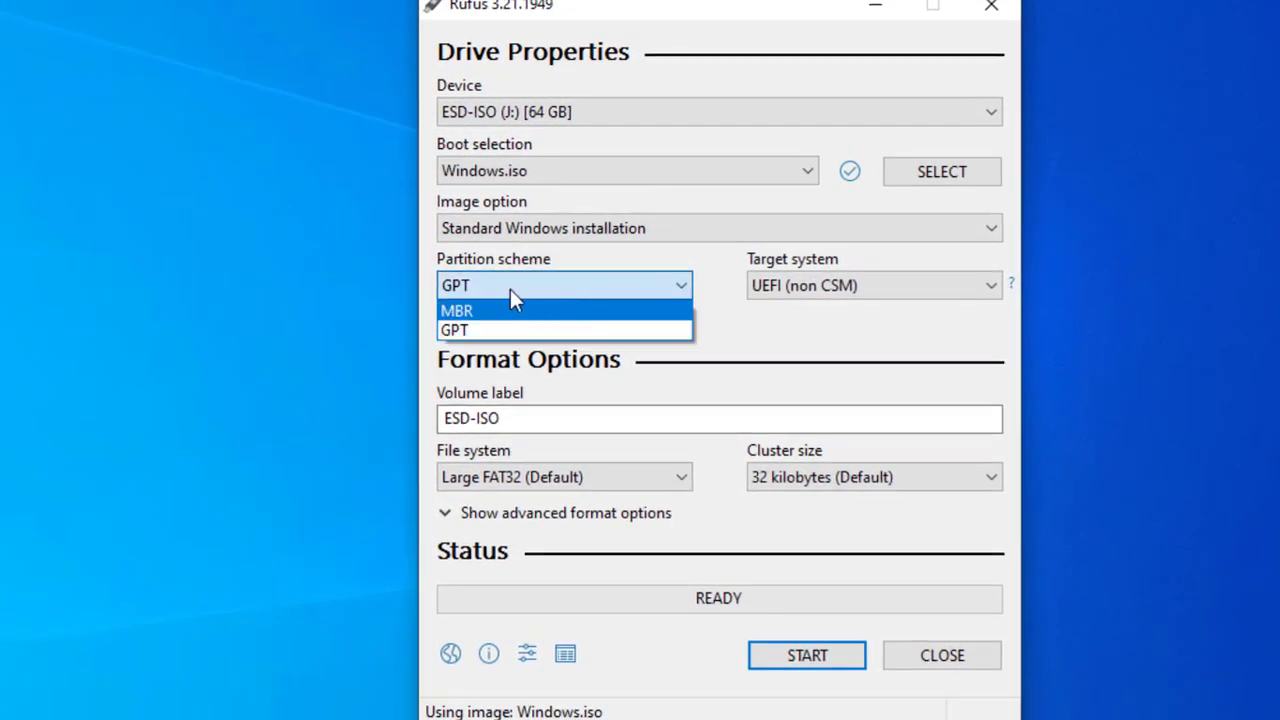
click(766, 334)
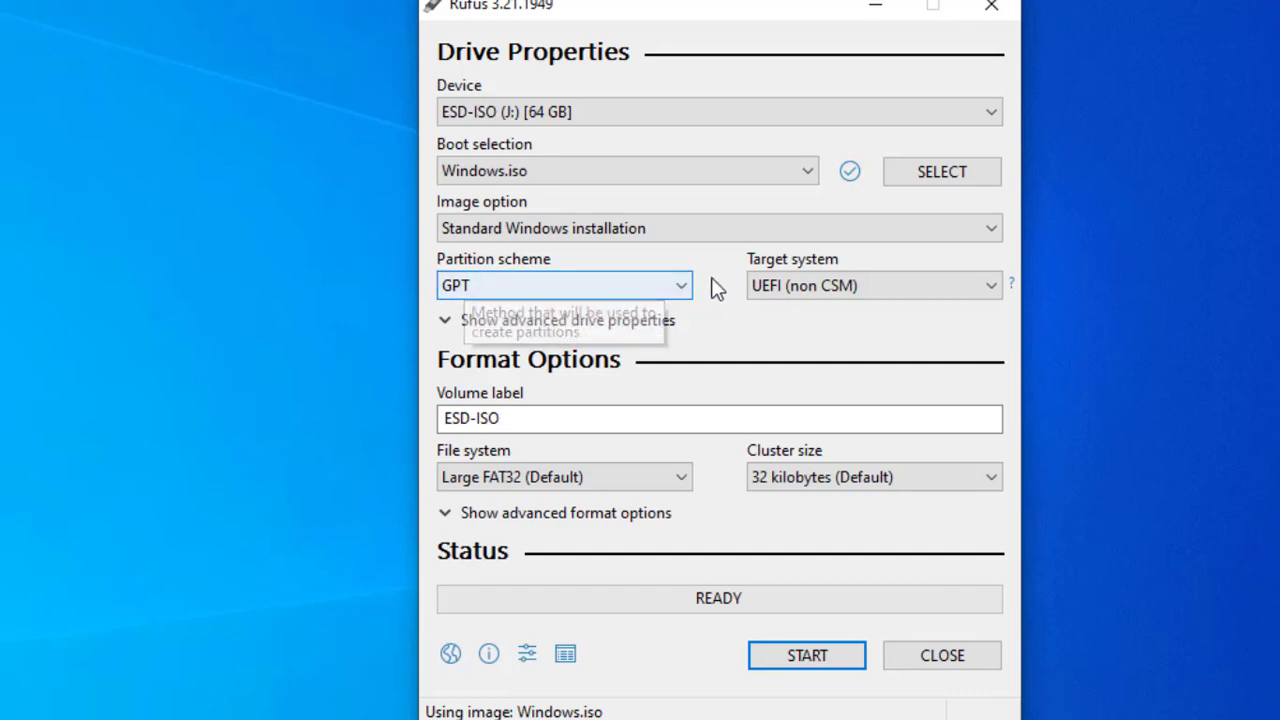
click(683, 293)
click(683, 295)
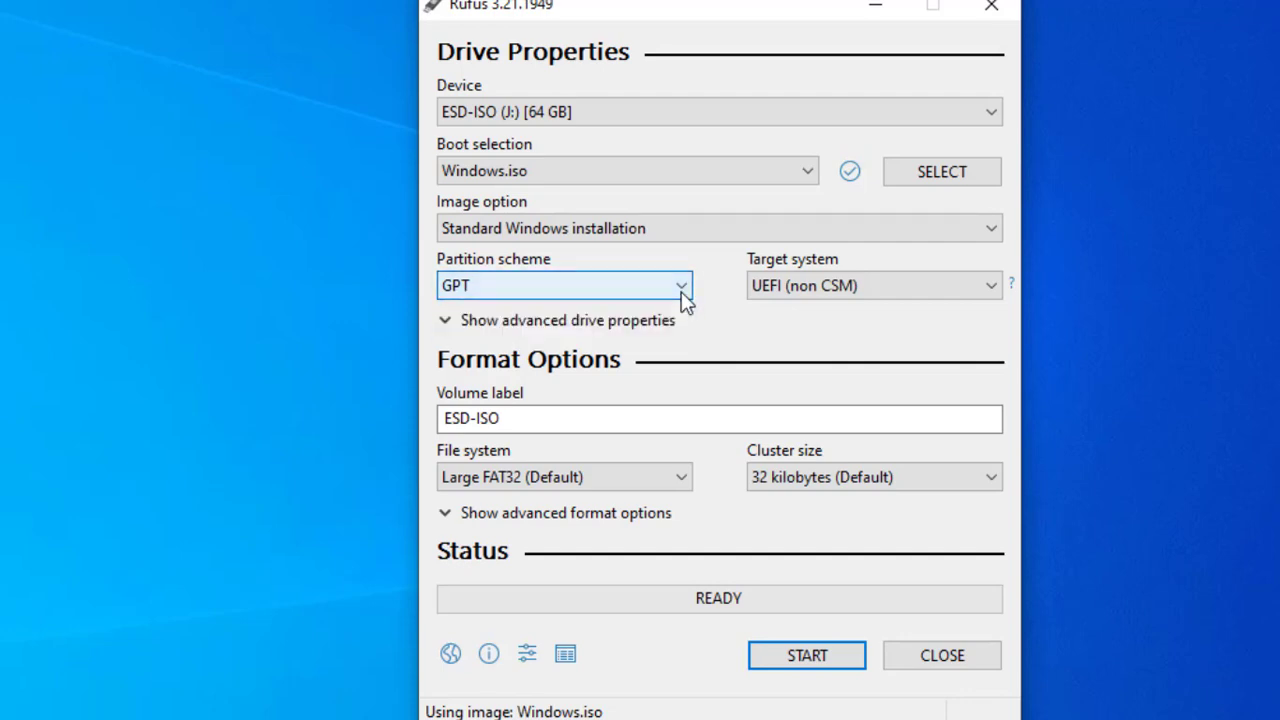
click(681, 291)
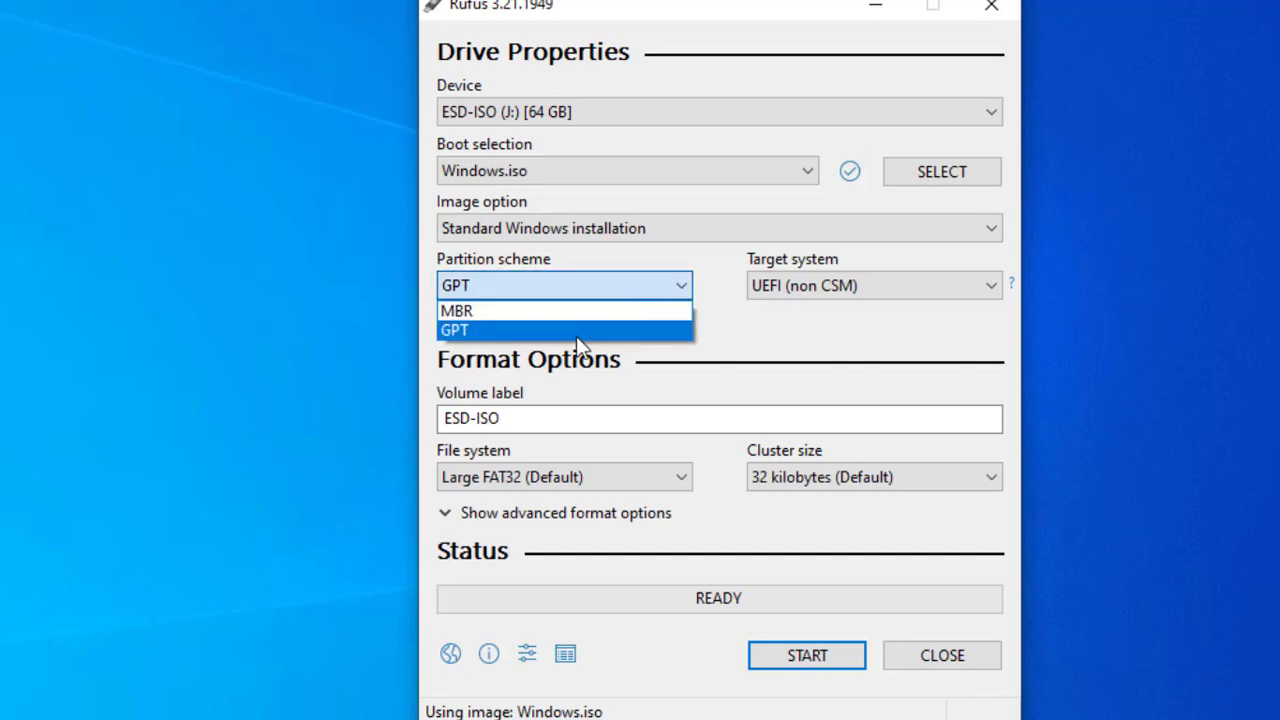
click(531, 311)
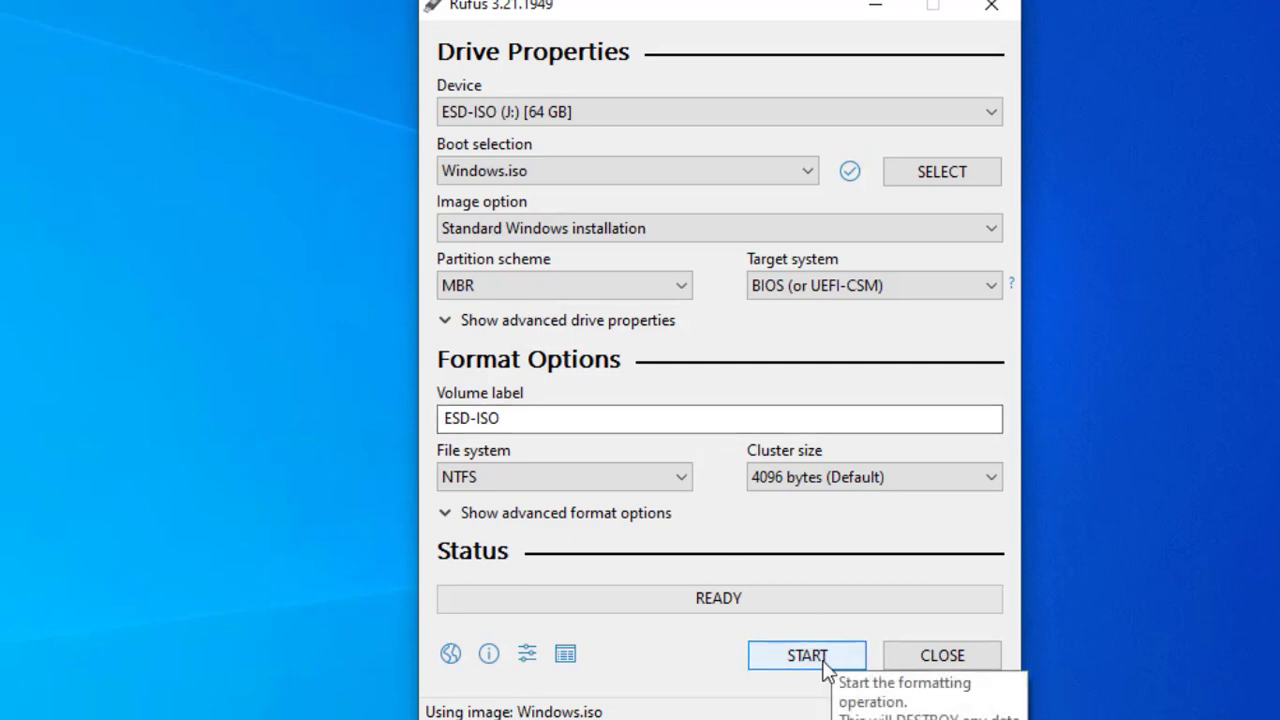
Write Windows.iso to ESD-ISO (J:) with no Windows customization options, accepting the data loss, and close Rufus once it finishes.
click(816, 651)
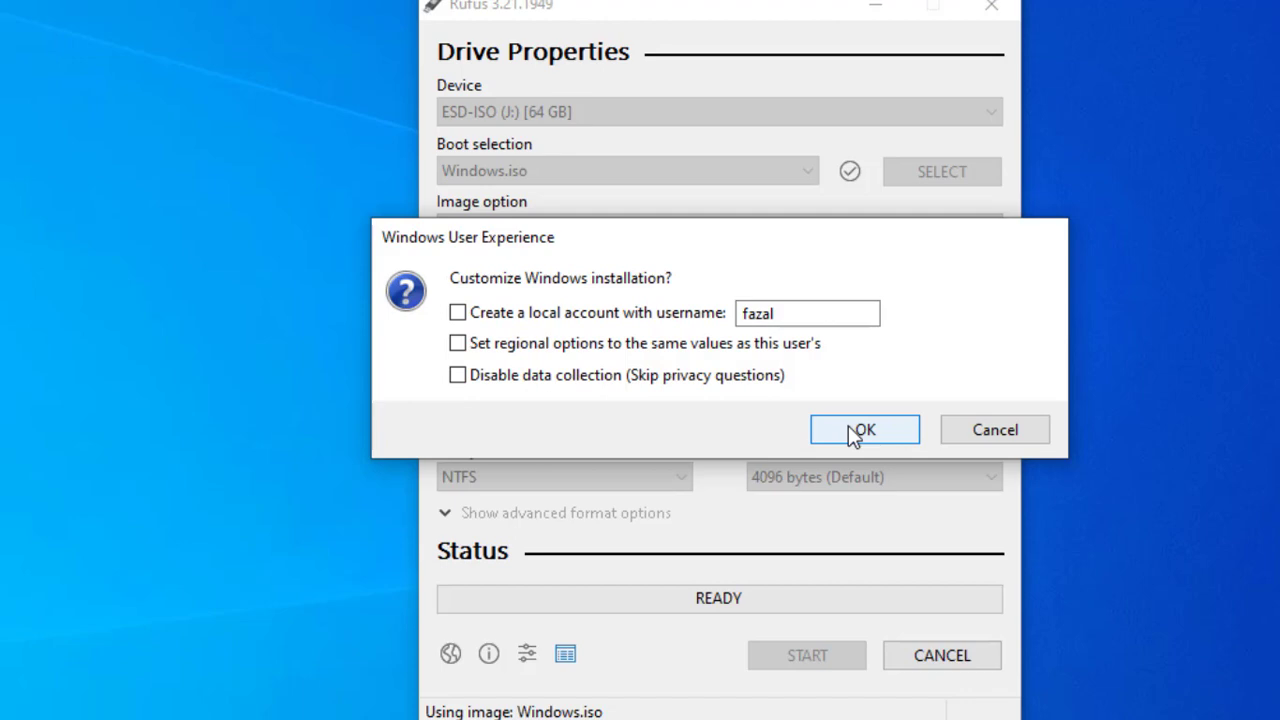
click(848, 429)
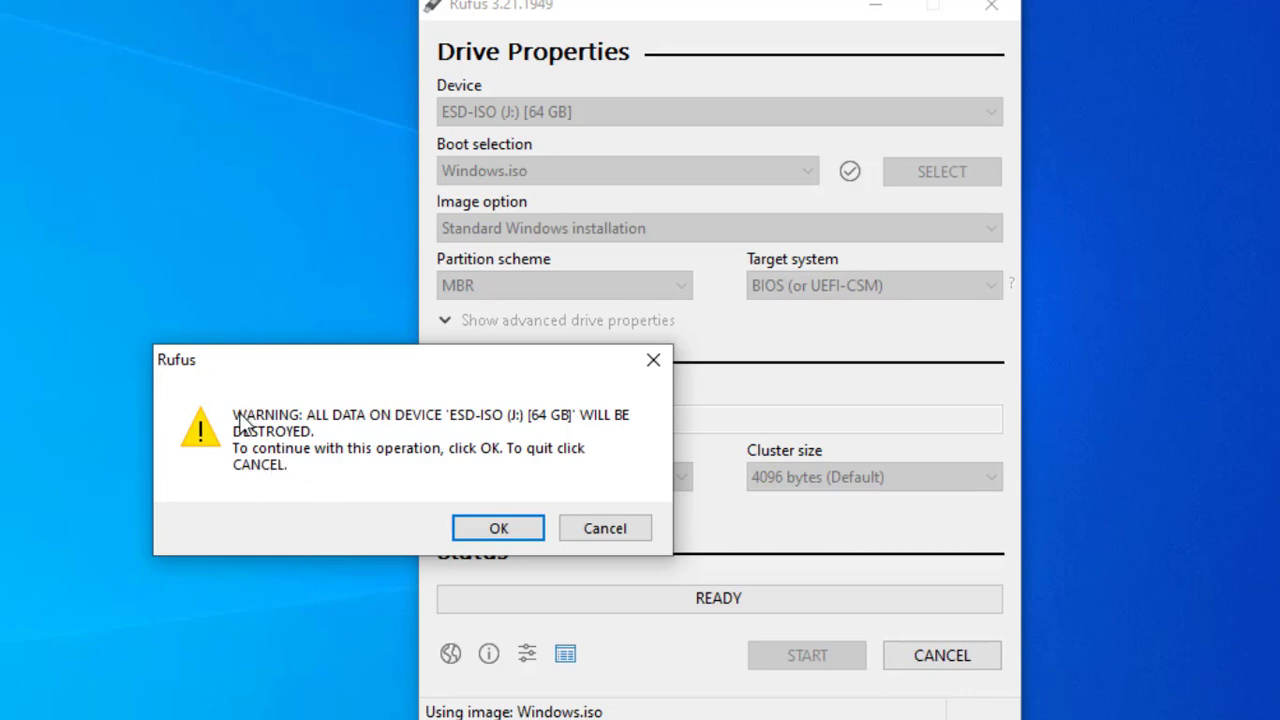
click(498, 527)
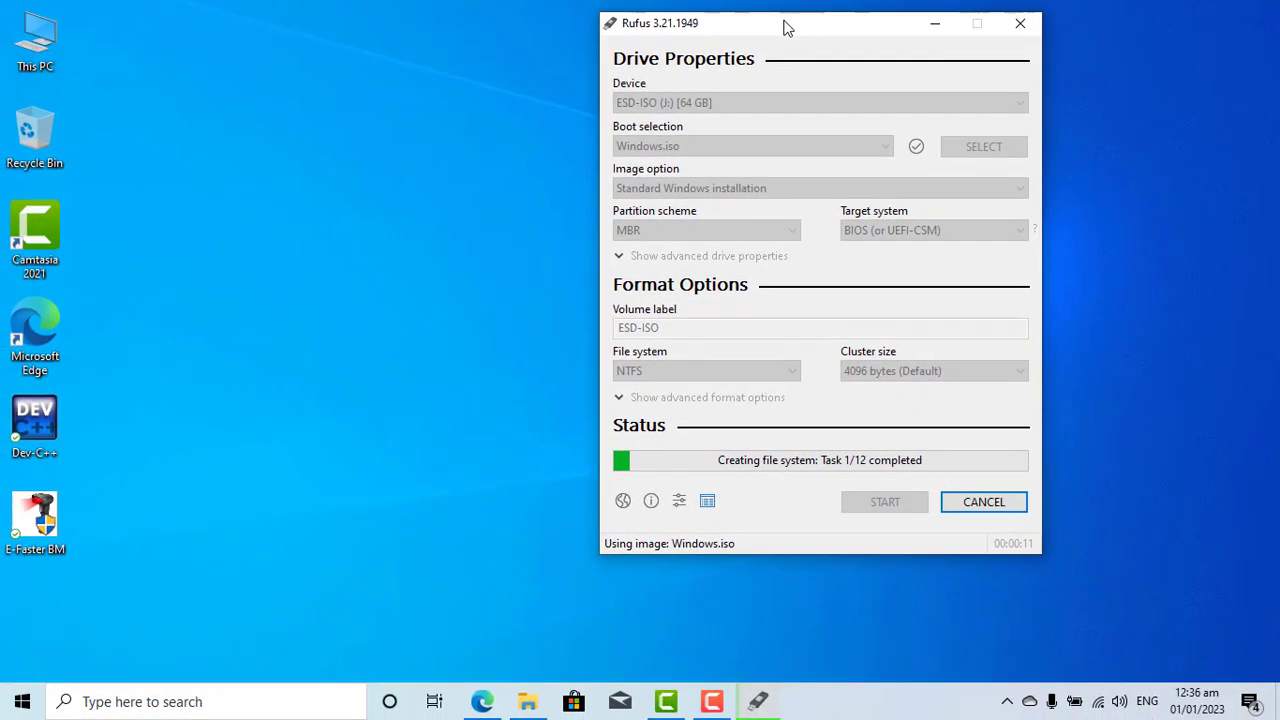
drag(680, 5, 750, 47)
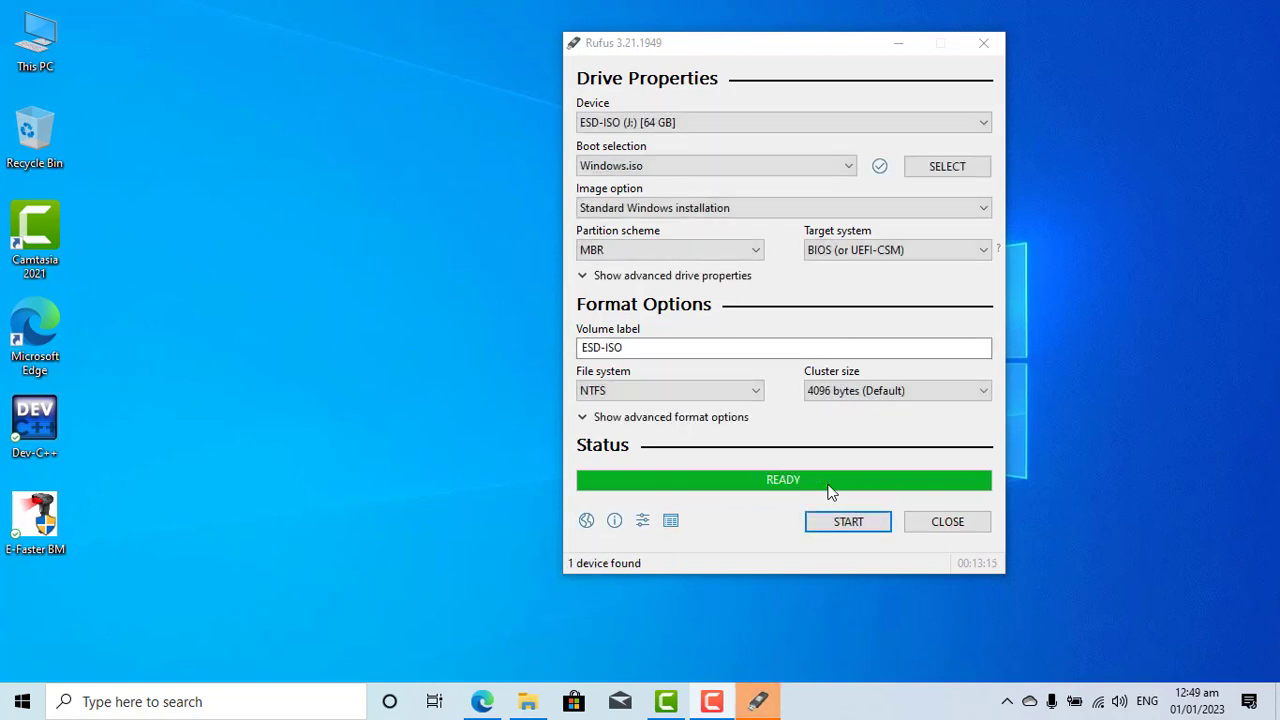
click(932, 527)
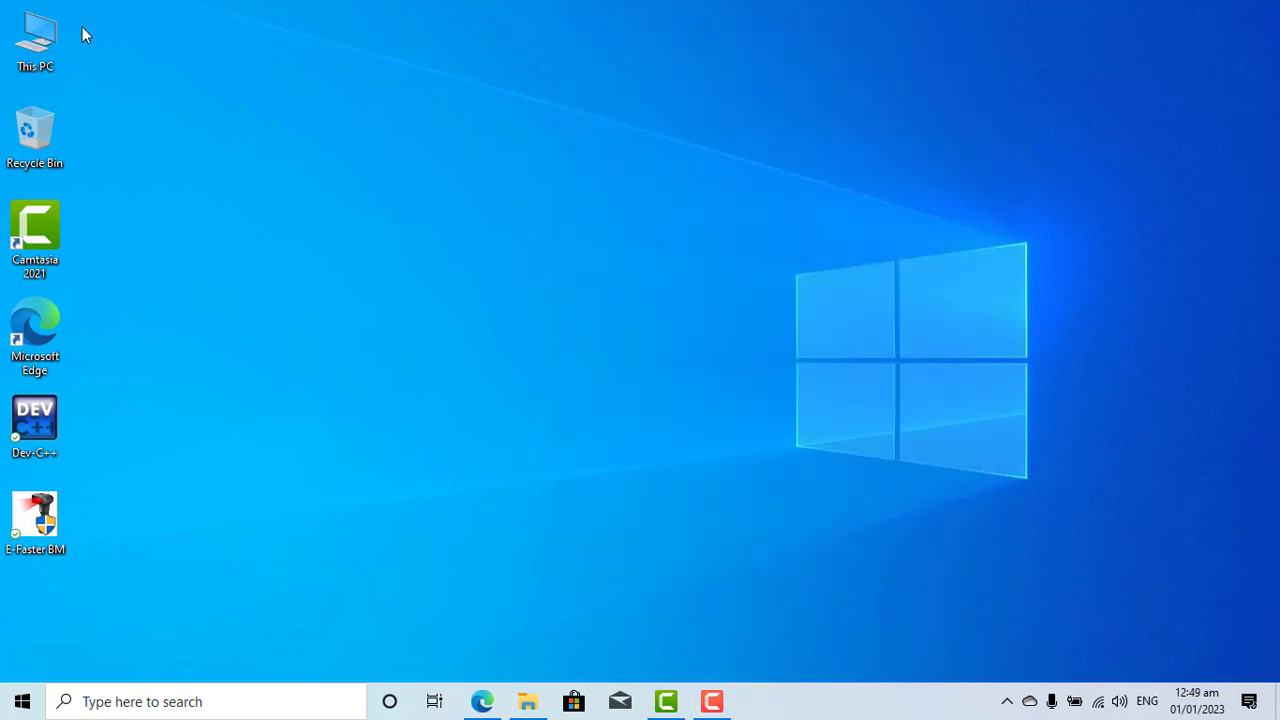
Open the ESD-ISO (J:) drive from This PC, launch its setup application as a test, and close the folder window.
double_click(38, 40)
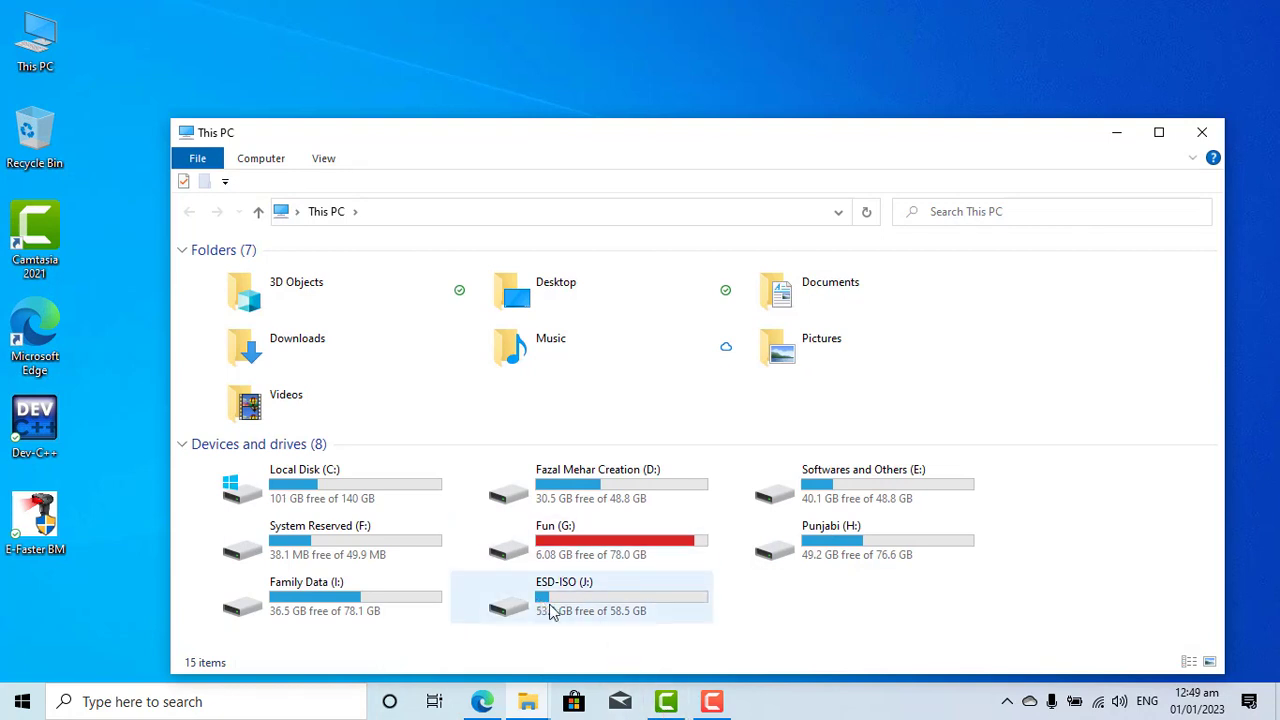
mouse_move(545, 590)
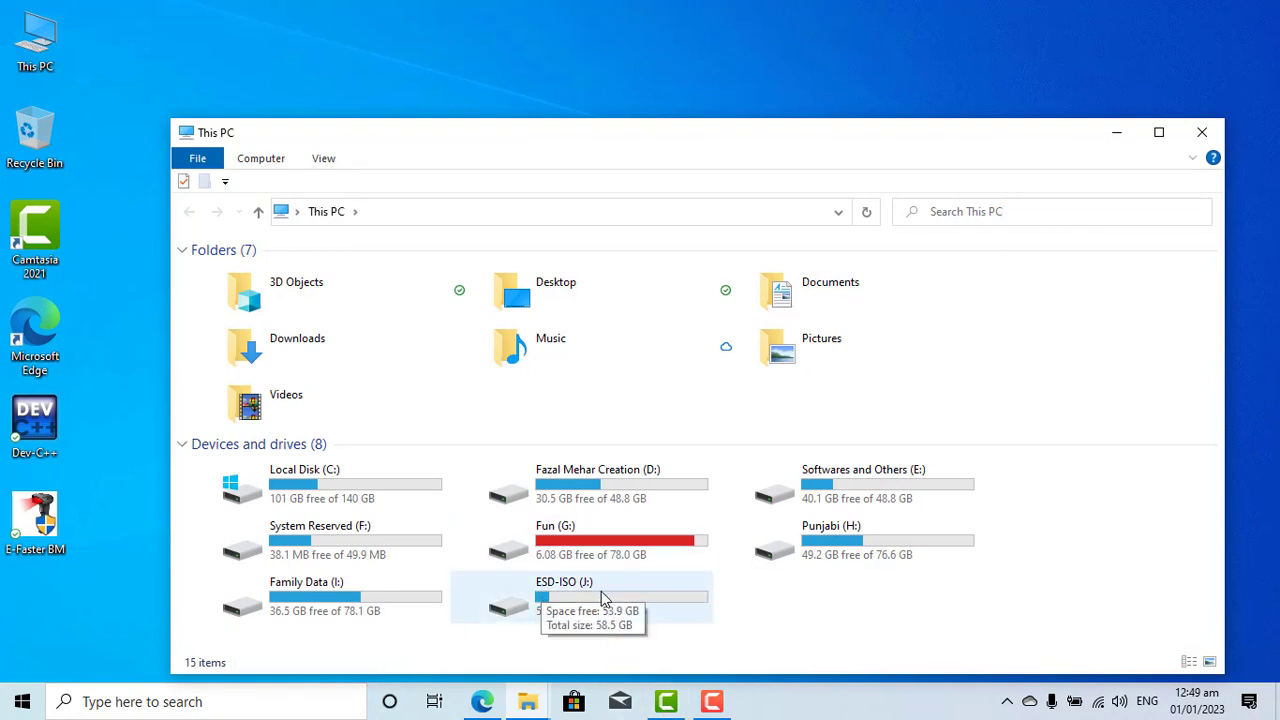
double_click(601, 591)
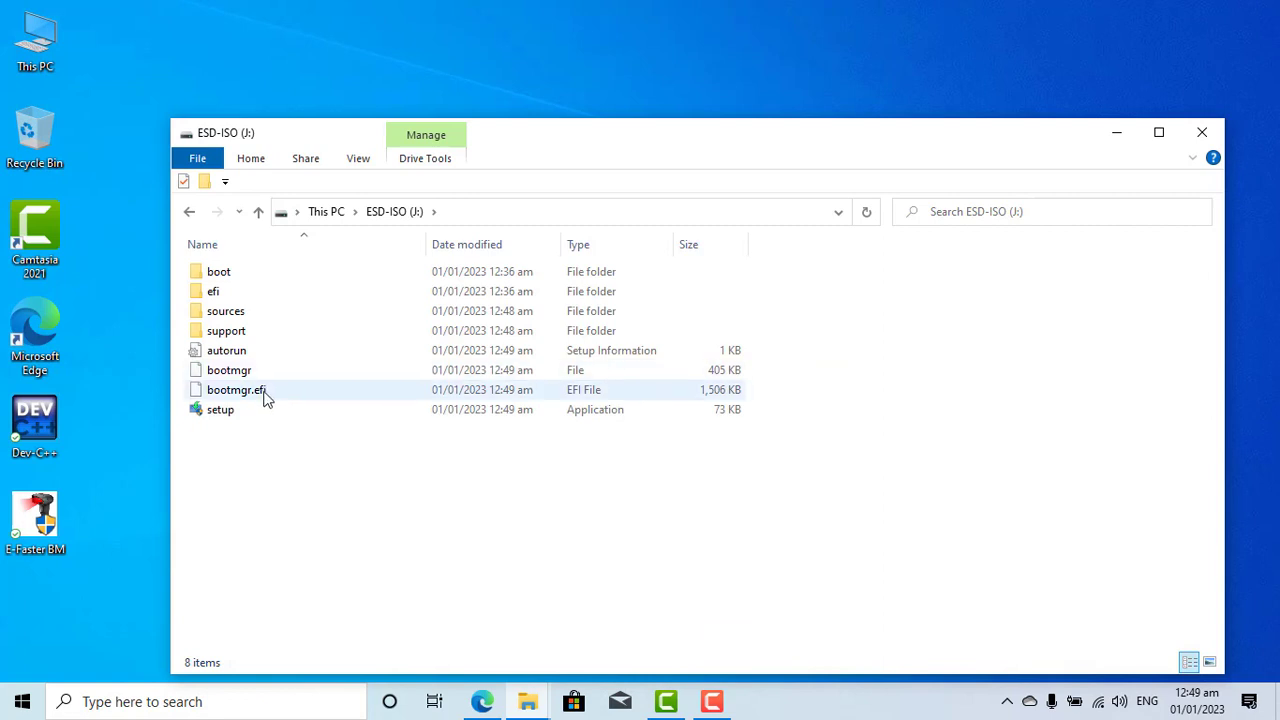
click(266, 417)
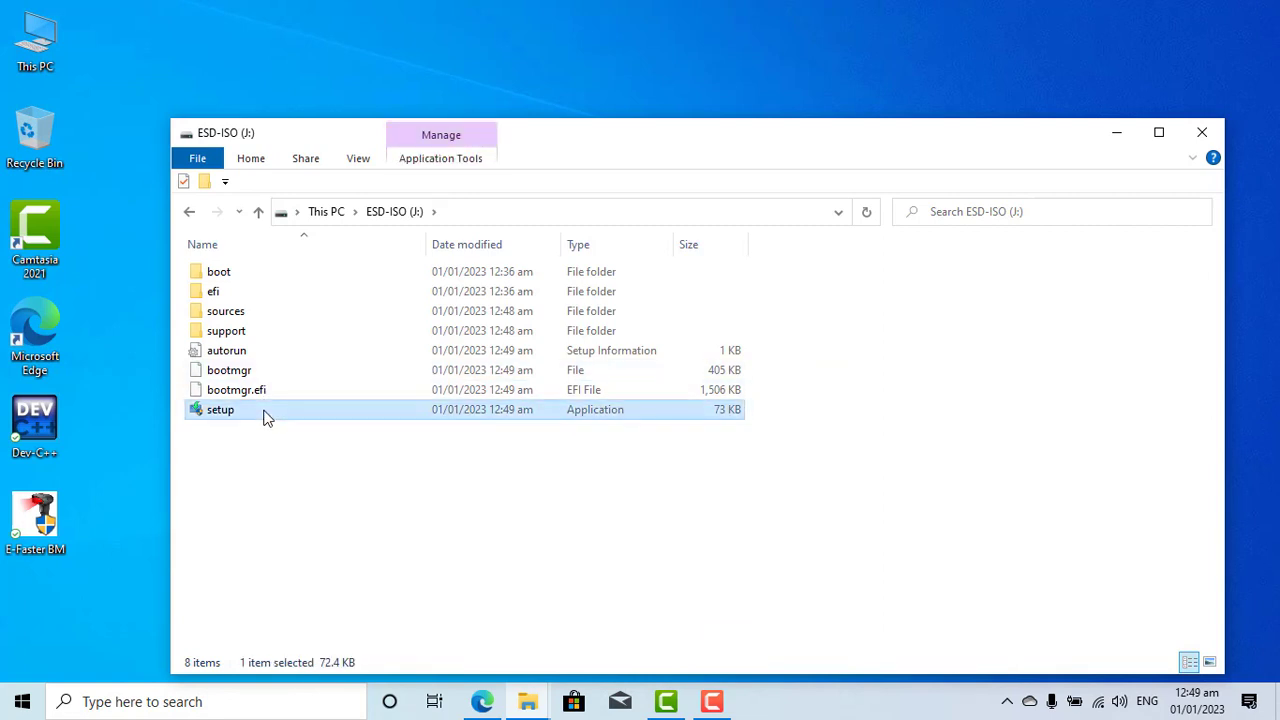
double_click(266, 417)
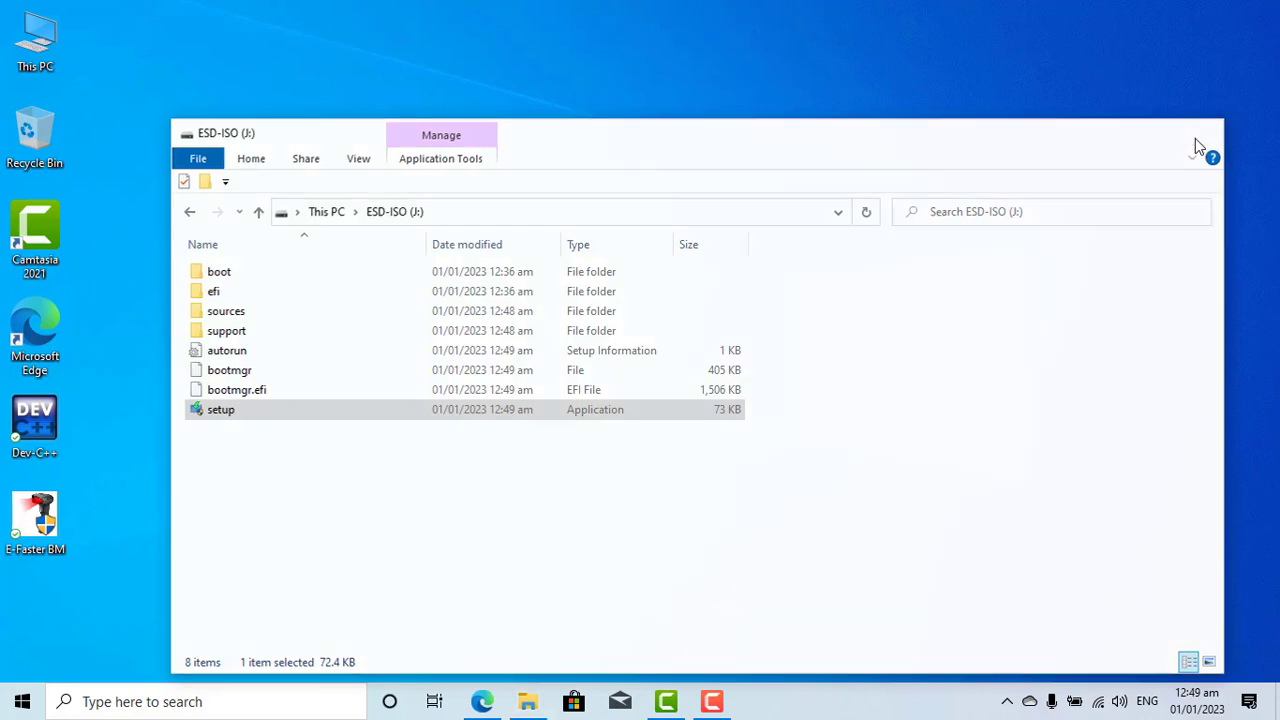
click(1195, 138)
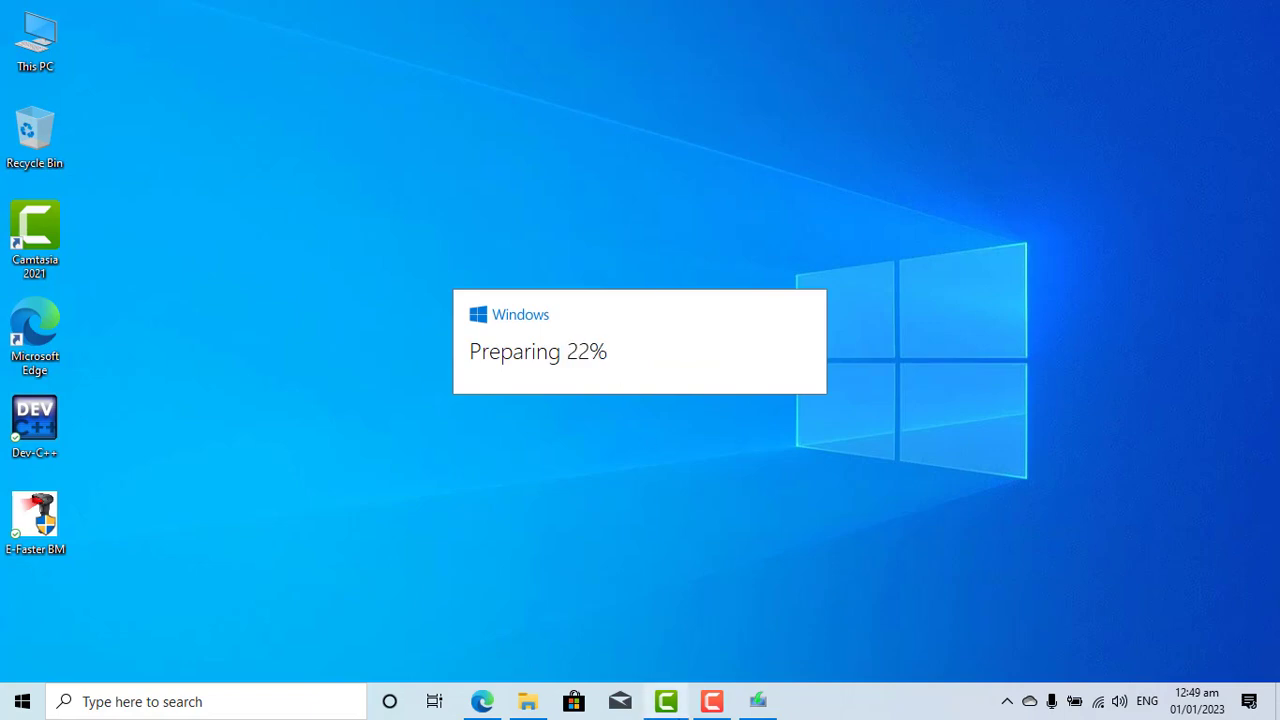
Bring up the Windows 10 Setup window and quit the installation, confirming the exit.
mouse_move(770, 710)
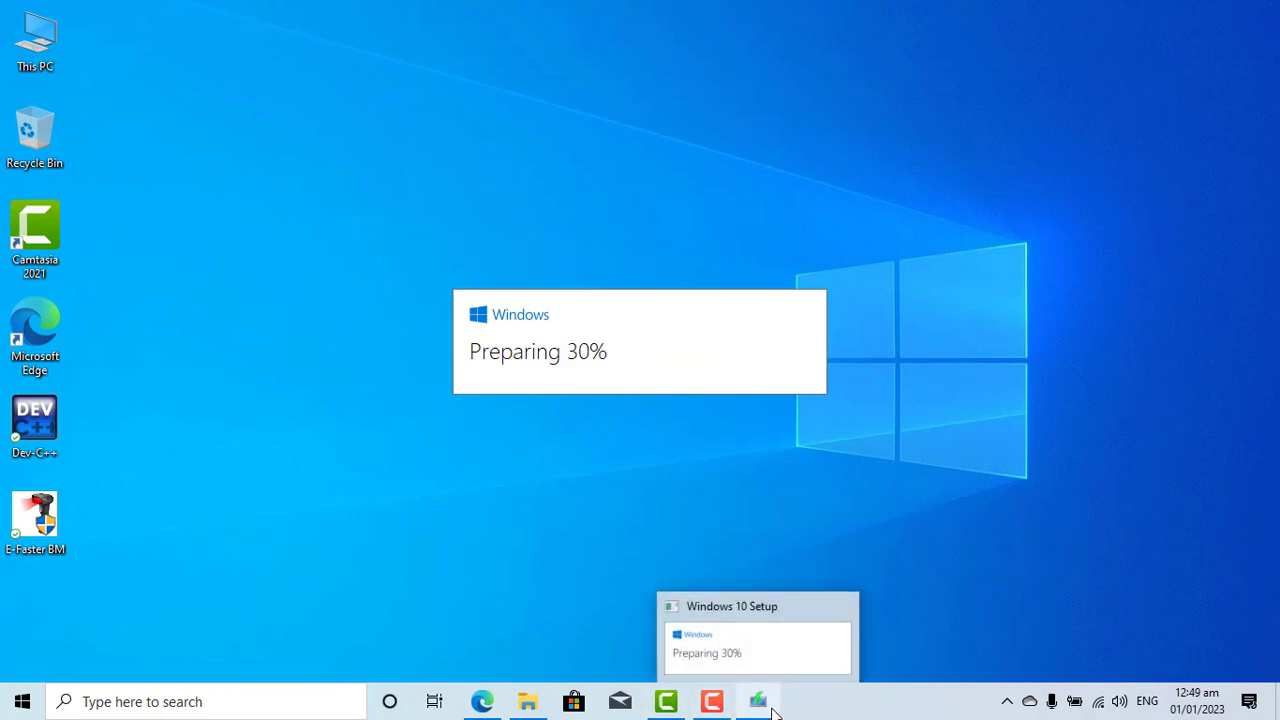
click(843, 607)
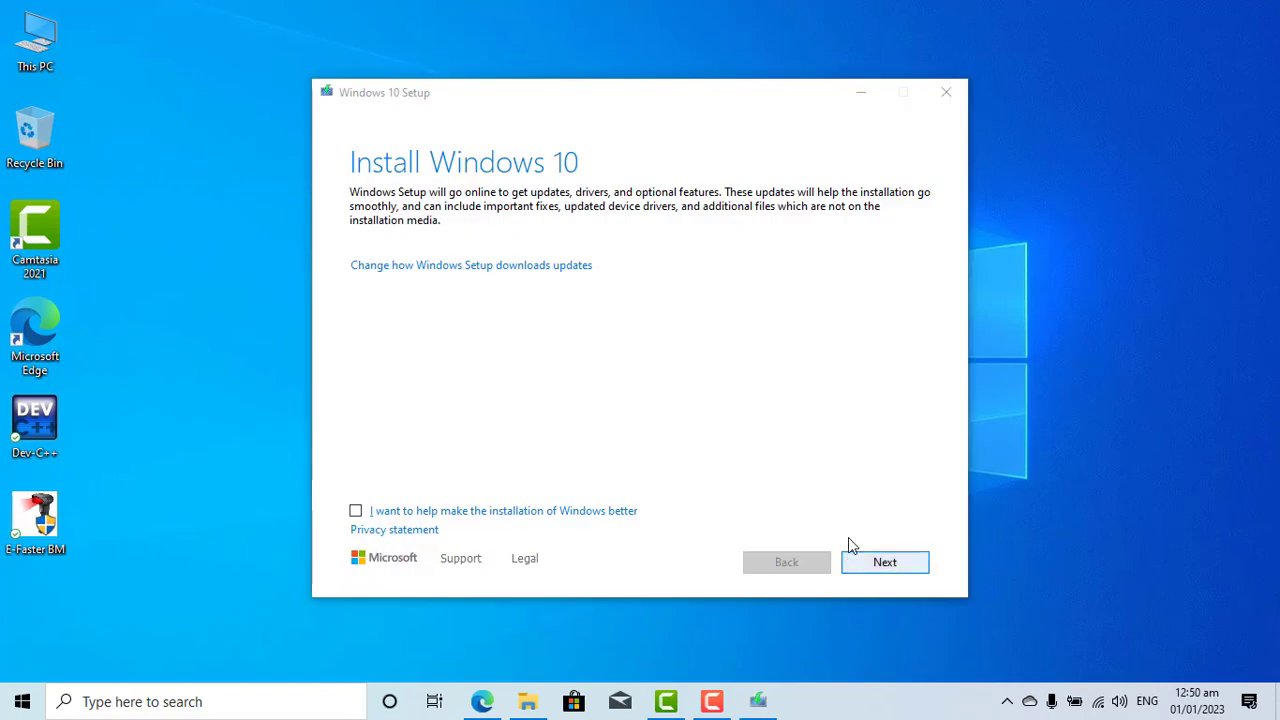
click(939, 87)
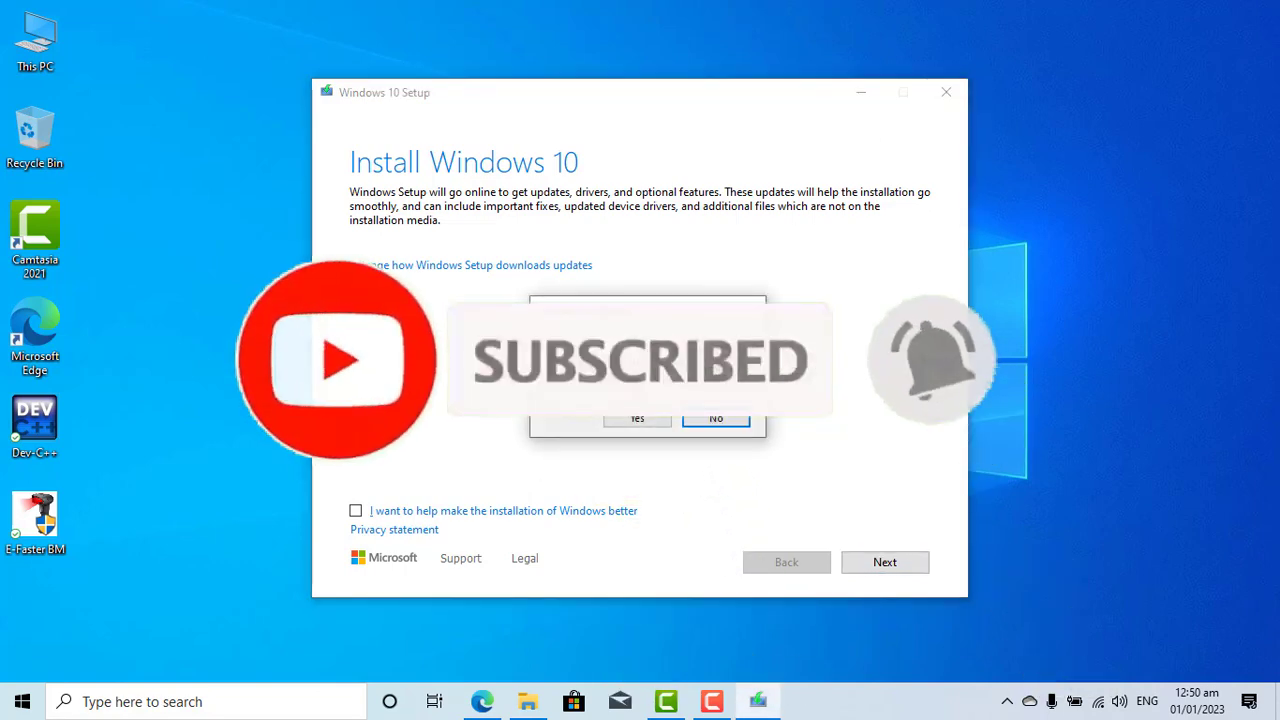
click(637, 420)
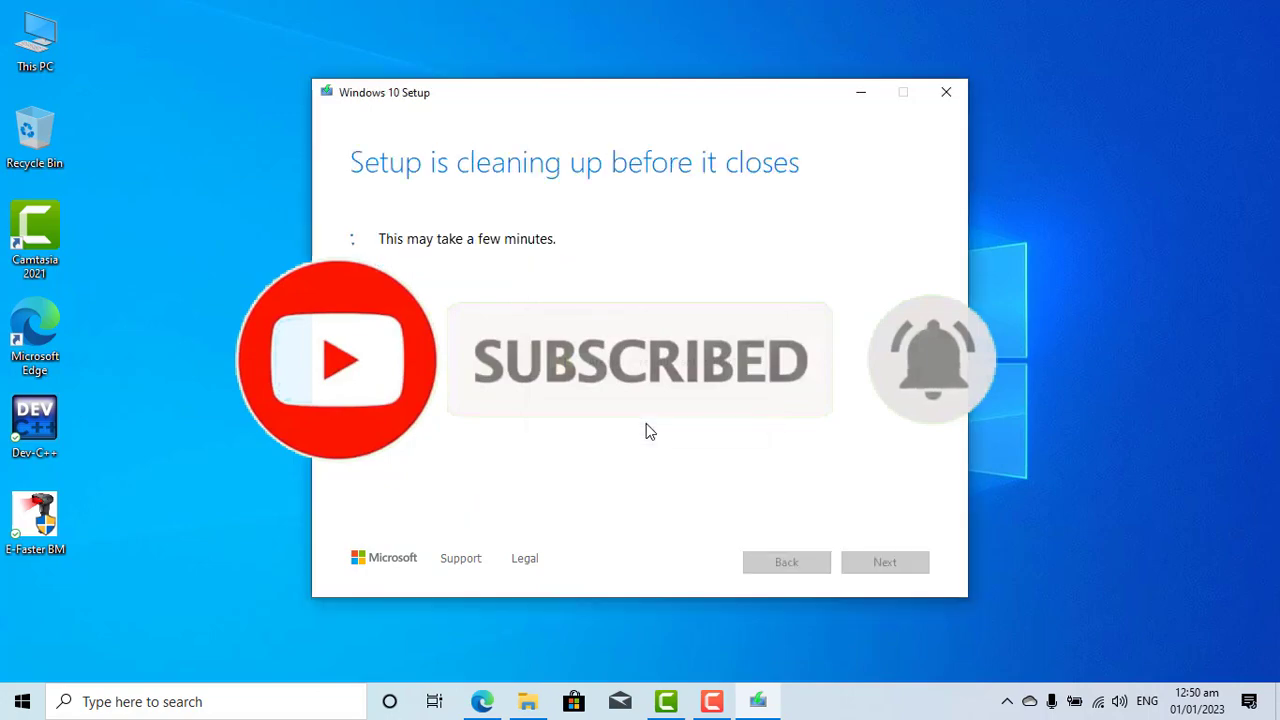